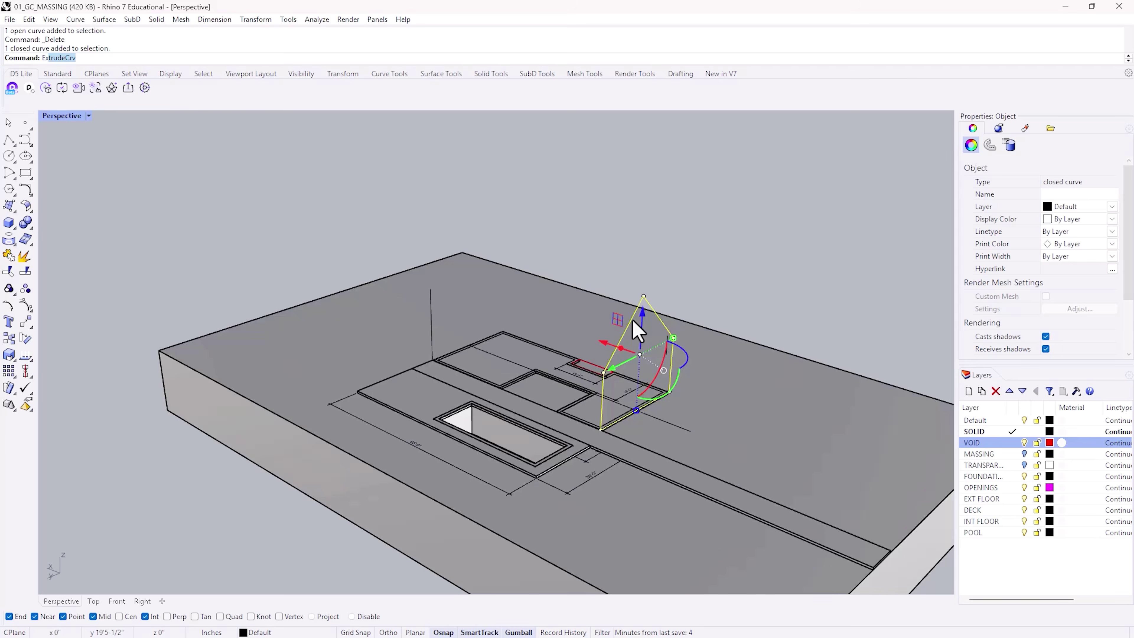
# Step: Extrude the closed gable profile into a solid along the house footprint, ending at the vertical line at the far end
pyautogui.press('Return')
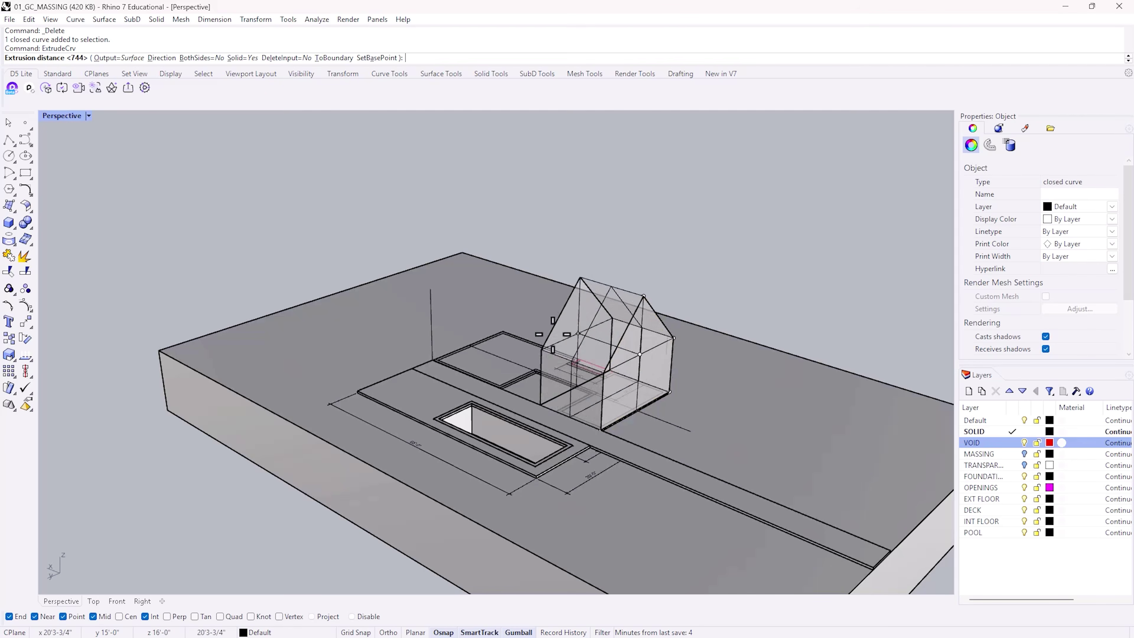
pyautogui.click(431, 289)
pyautogui.moveTo(776, 311); pyautogui.dragTo(782, 351, button='right')
pyautogui.press('Escape')
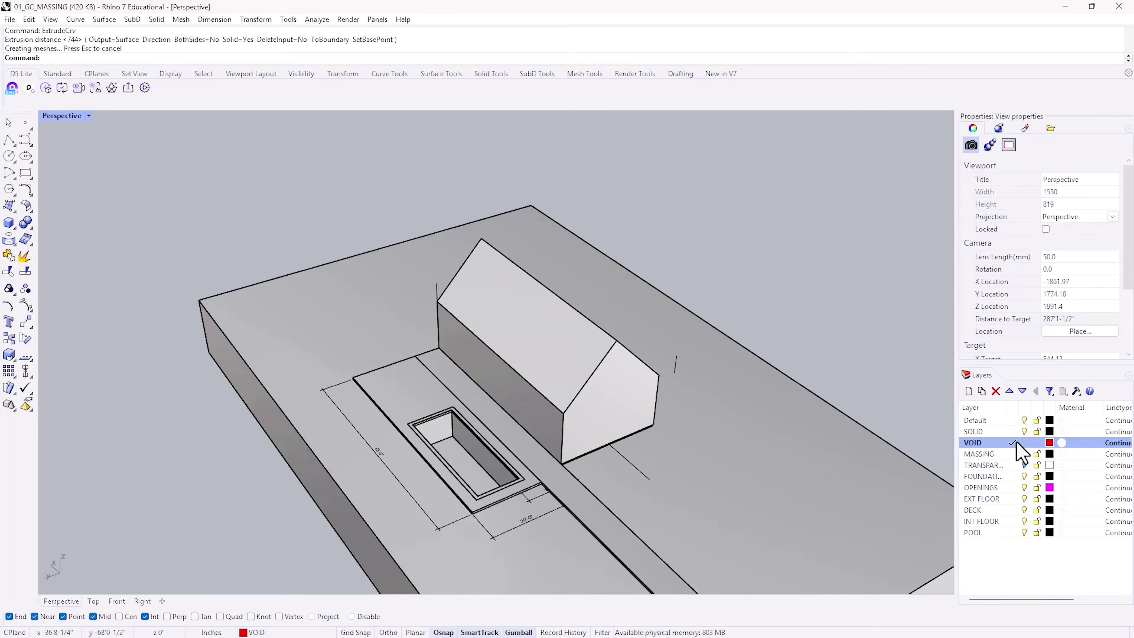
# Step: Hide the SOLID layer and extrude the large red courtyard rectangle upward as a solid, about 40 ft high
pyautogui.click(1024, 432)
pyautogui.scroll(6, 587, 382)
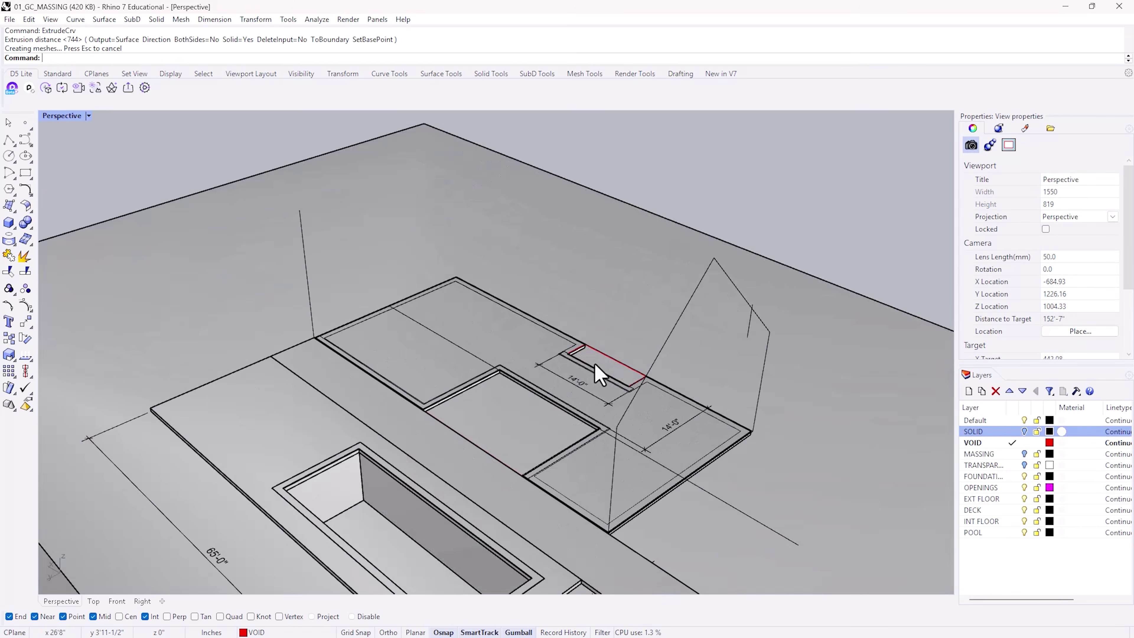
pyautogui.scroll(5, 576, 402)
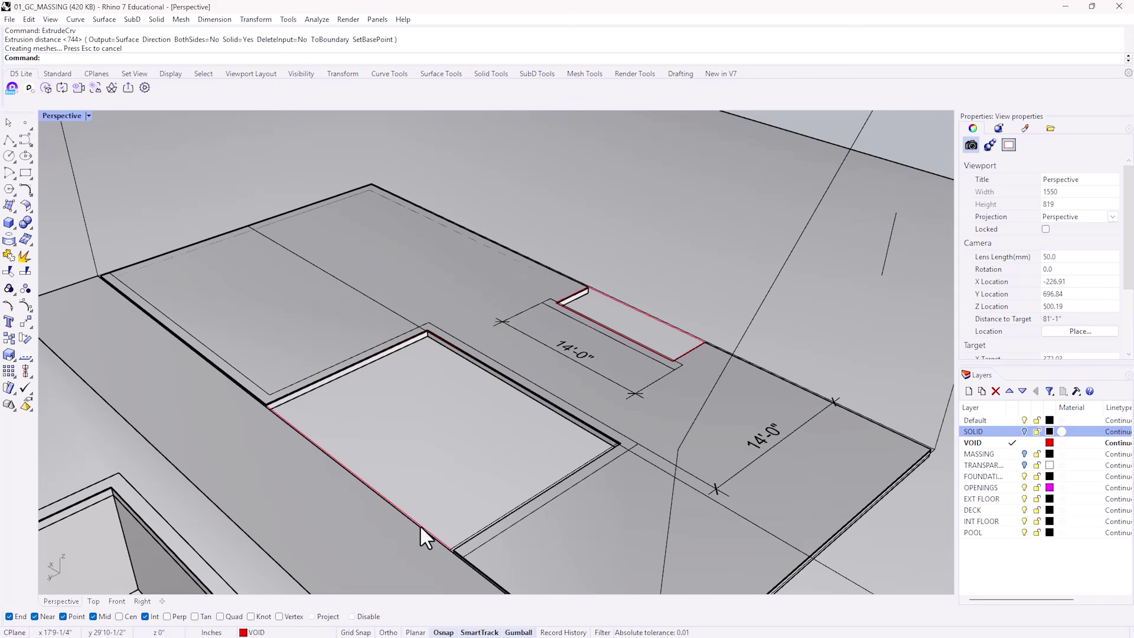
pyautogui.click(421, 526)
pyautogui.scroll(-5, 426, 522)
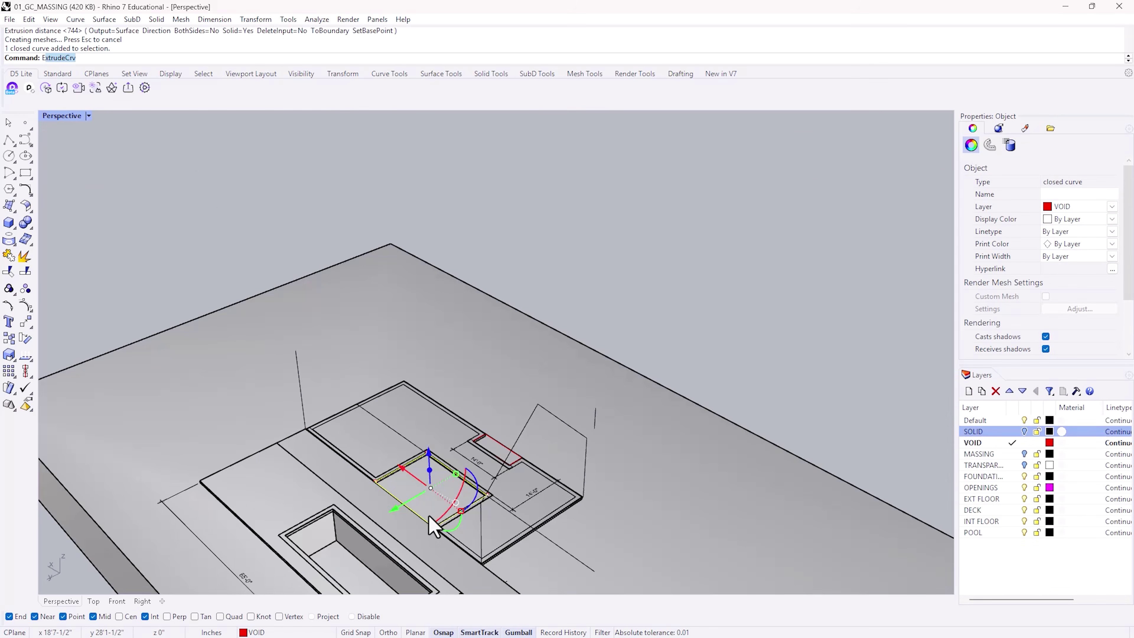
pyautogui.press('Return')
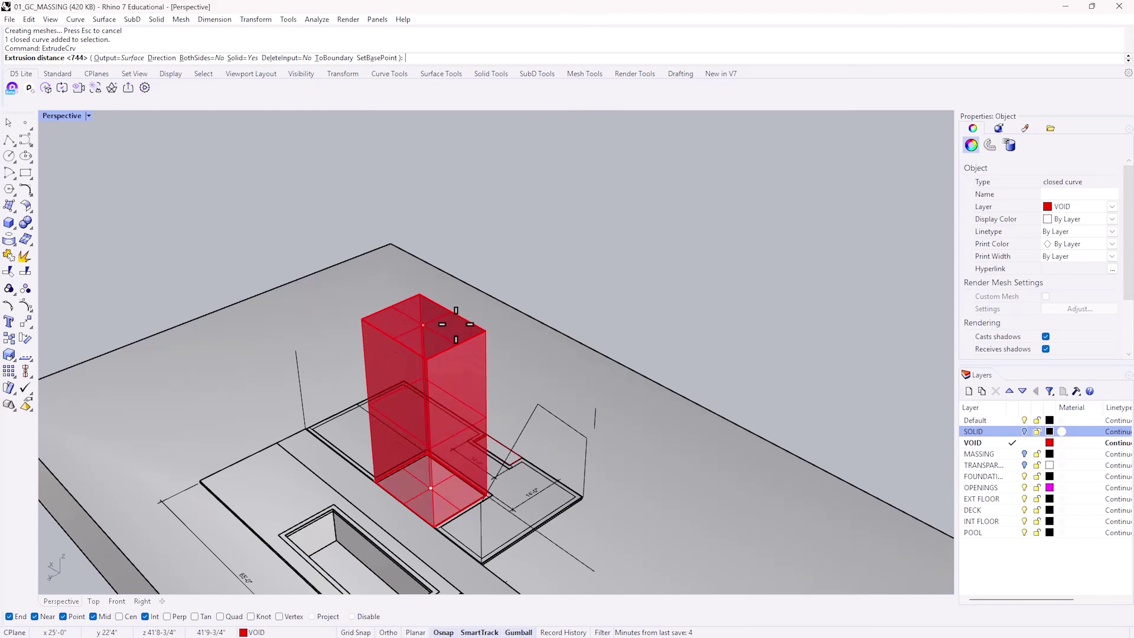
pyautogui.click(453, 337)
# Step: Extrude the small red entry rectangle upward and cap the open extrusion into a closed solid
pyautogui.moveTo(716, 431); pyautogui.dragTo(465, 435, button='right')
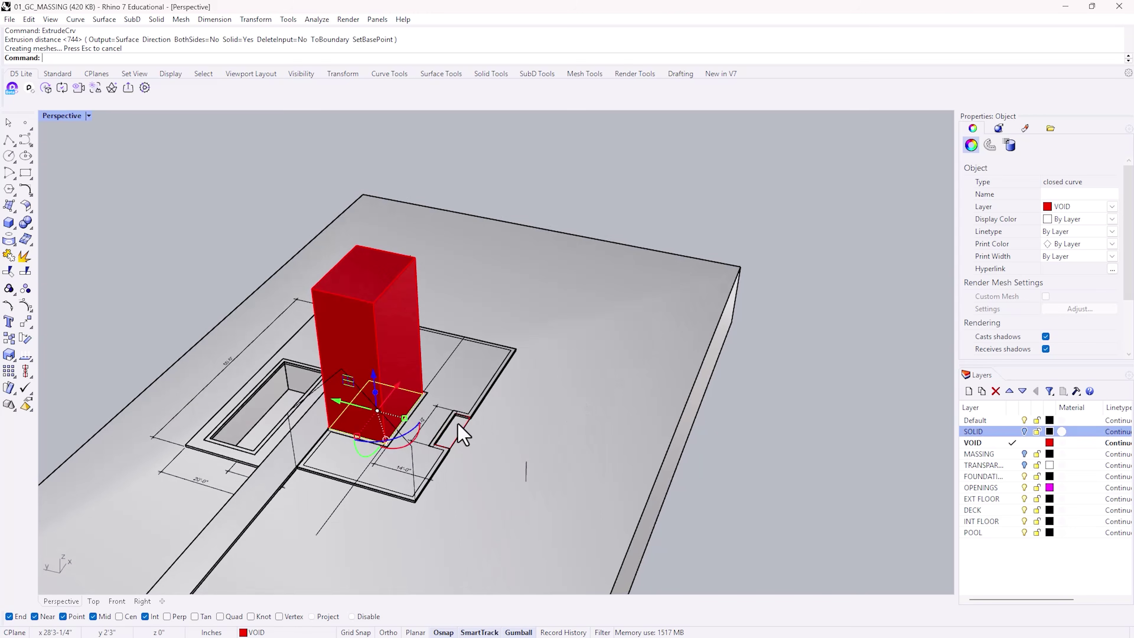
pyautogui.moveTo(452, 416); pyautogui.dragTo(456, 263)
pyautogui.moveTo(514, 442); pyautogui.dragTo(664, 420, button='right')
pyautogui.press('Escape')
pyautogui.click(507, 428)
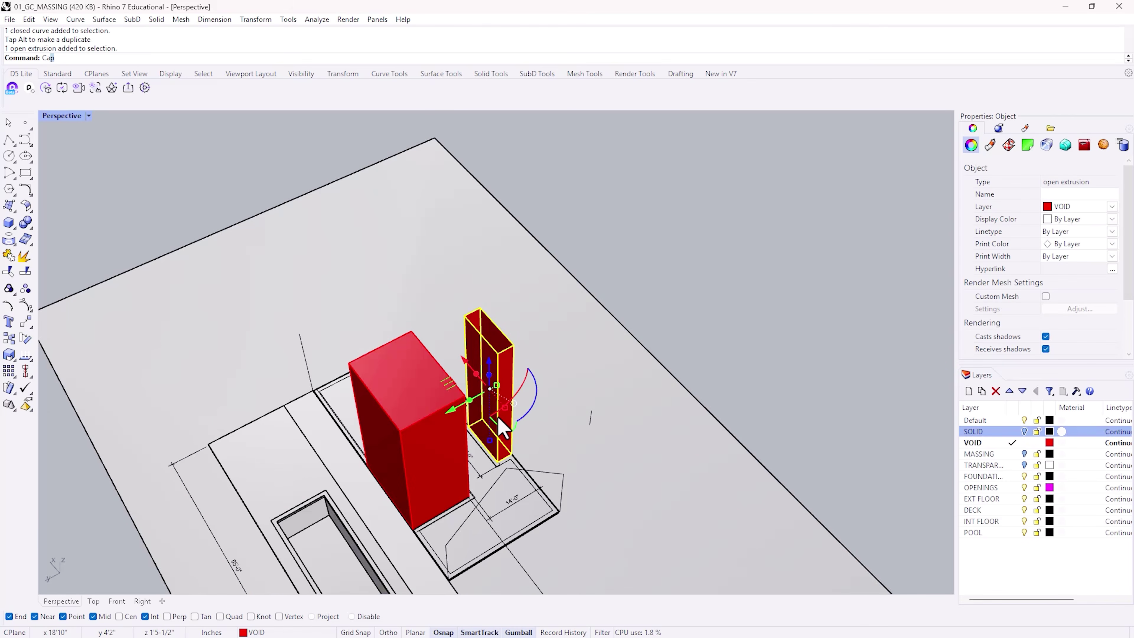
pyautogui.press('Return')
pyautogui.moveTo(562, 446); pyautogui.dragTo(677, 407, button='right')
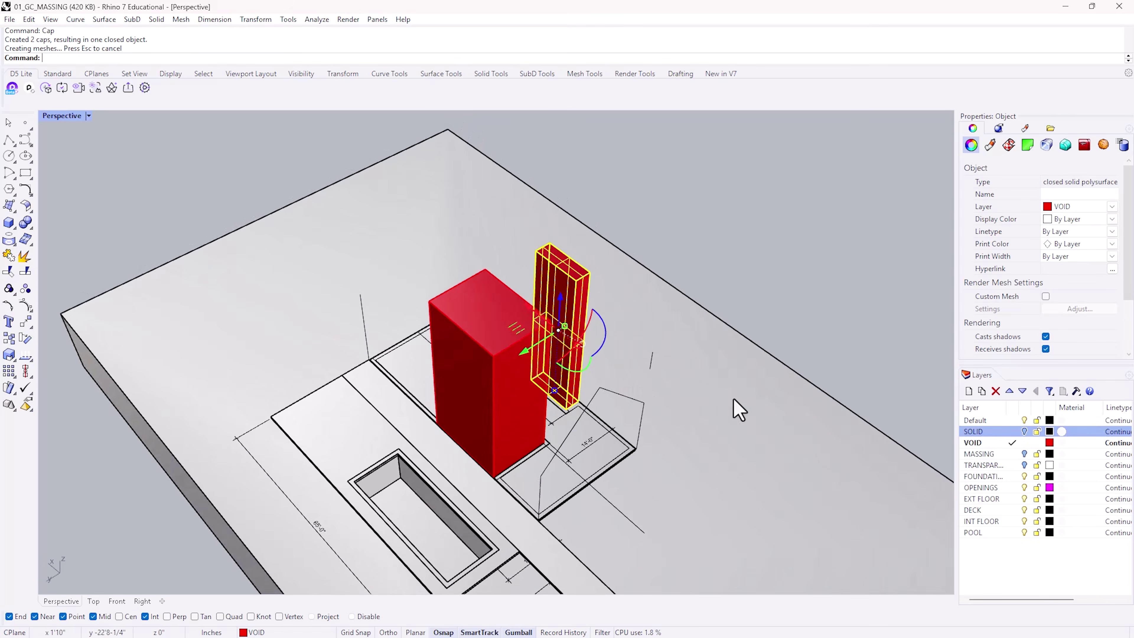
# Step: Show the SOLID layer and pull the outer face of the small void block outward past the house's long wall
pyautogui.click(1025, 431)
pyautogui.moveTo(574, 402); pyautogui.dragTo(464, 371, button='right')
pyautogui.write('Sca')
pyautogui.press('Return')
pyautogui.press('Escape')
pyautogui.click(473, 317)
pyautogui.moveTo(473, 317); pyautogui.dragTo(429, 414, button='right')
pyautogui.moveTo(424, 404); pyautogui.dragTo(396, 413)
pyautogui.moveTo(590, 436); pyautogui.dragTo(370, 398, button='right')
pyautogui.press('Escape')
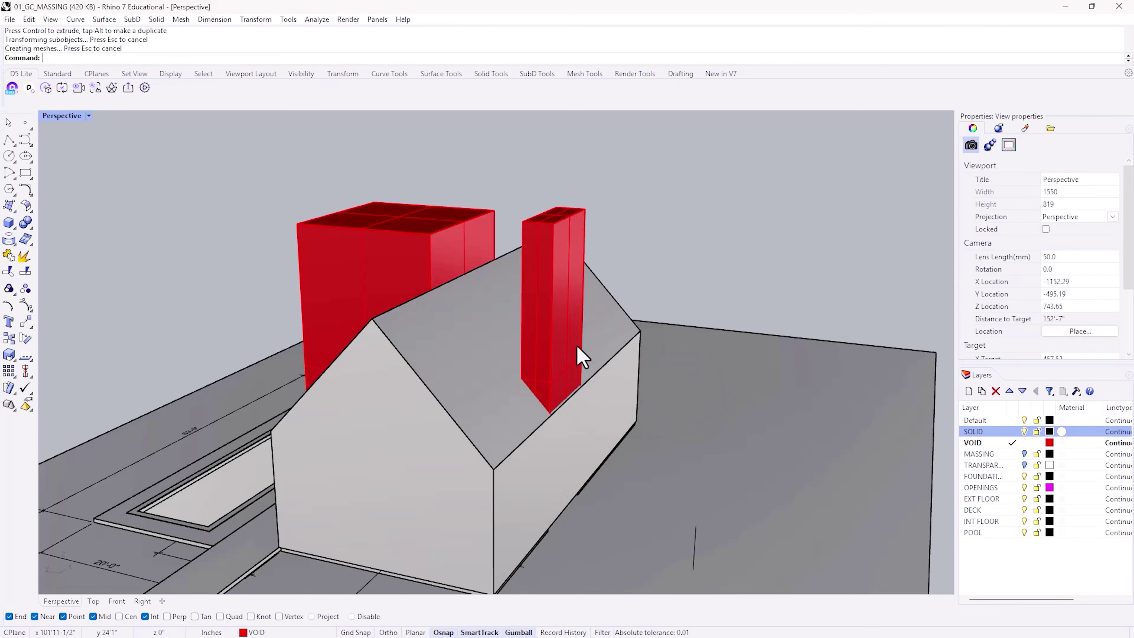
# Step: Scale the small void block vertically from its base so that its top sits below the eaves
pyautogui.click(576, 349)
pyautogui.press('Return')
pyautogui.click(548, 527)
pyautogui.click(553, 224)
pyautogui.click(562, 422)
pyautogui.moveTo(561, 422); pyautogui.dragTo(519, 417, button='right')
pyautogui.press('Escape')
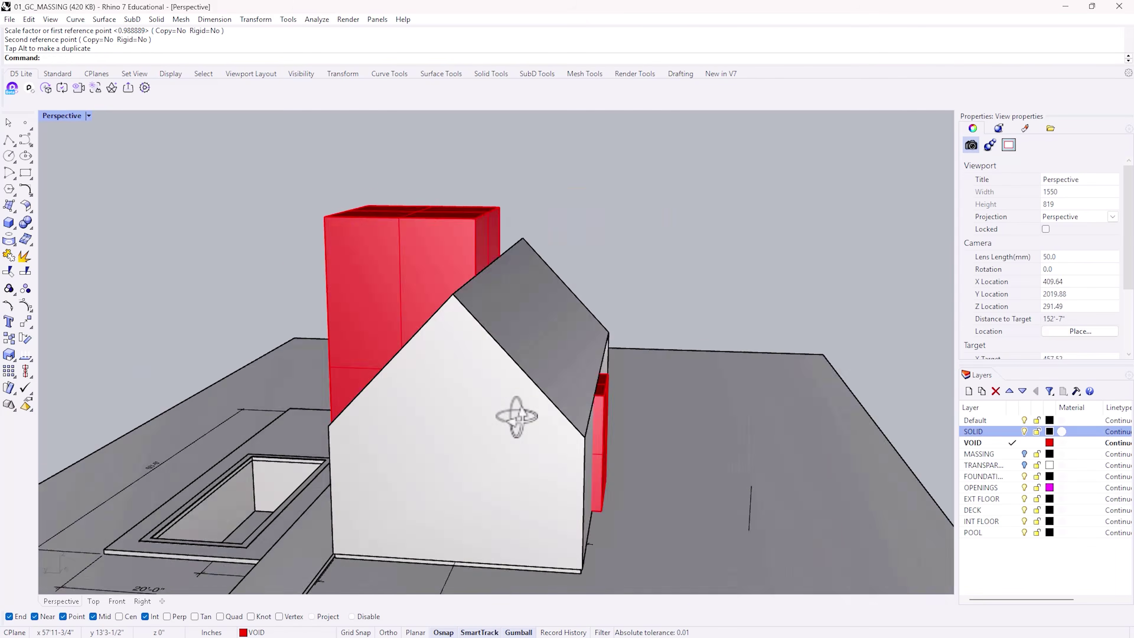
# Step: Subtract the red void blocks from the gabled house solid with a Boolean Difference
pyautogui.scroll(-5, 519, 417)
pyautogui.write('boo')
pyautogui.press('Return')
pyautogui.click(568, 380)
pyautogui.press('Return')
pyautogui.click(498, 364)
pyautogui.press('Return')
pyautogui.moveTo(505, 380); pyautogui.dragTo(388, 406, button='right')
pyautogui.moveTo(534, 398); pyautogui.dragTo(590, 458, button='right')
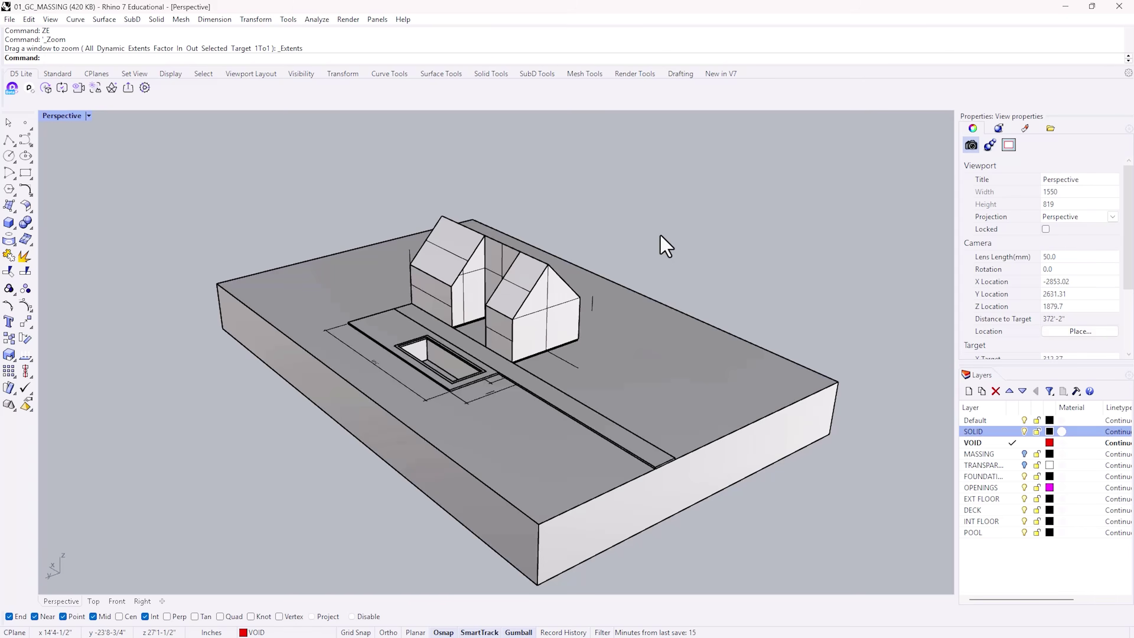
# Step: Select the whole model, start exporting the selection to the GC_HOUSE folder on the Desktop, and look through the available file types
pyautogui.hotkey('ctrl', 'a')
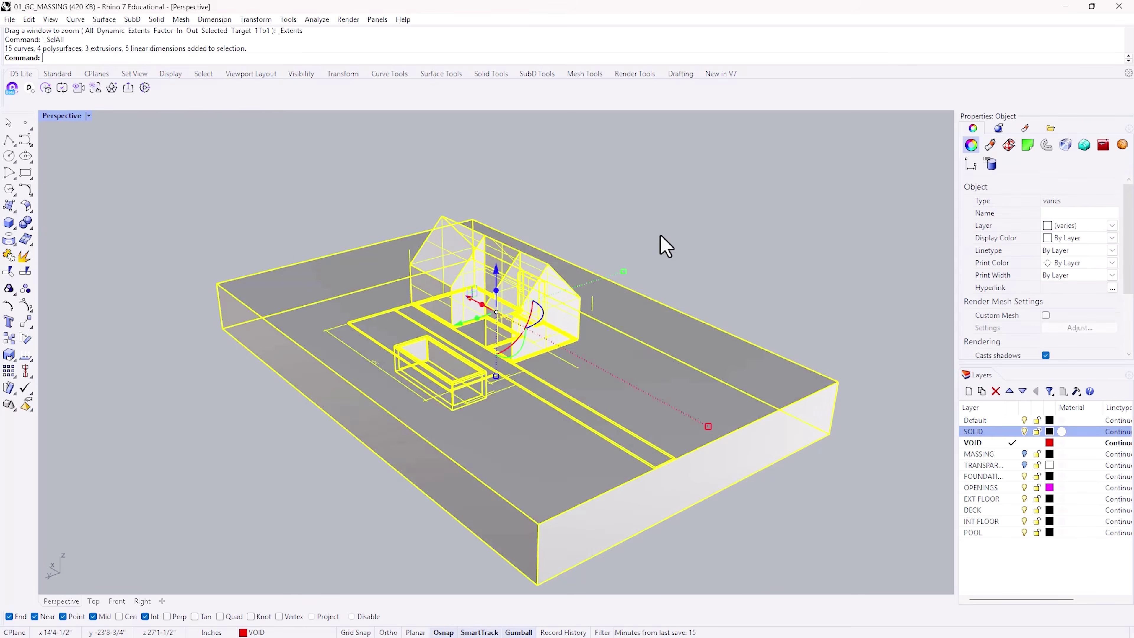
pyautogui.click(9, 20)
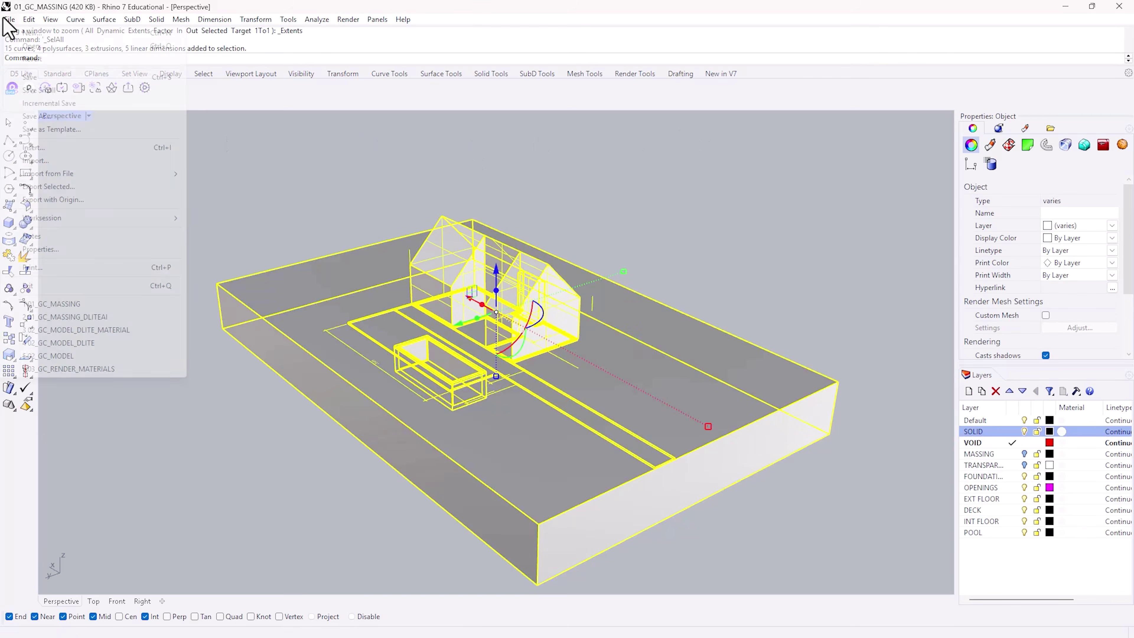
pyautogui.click(107, 188)
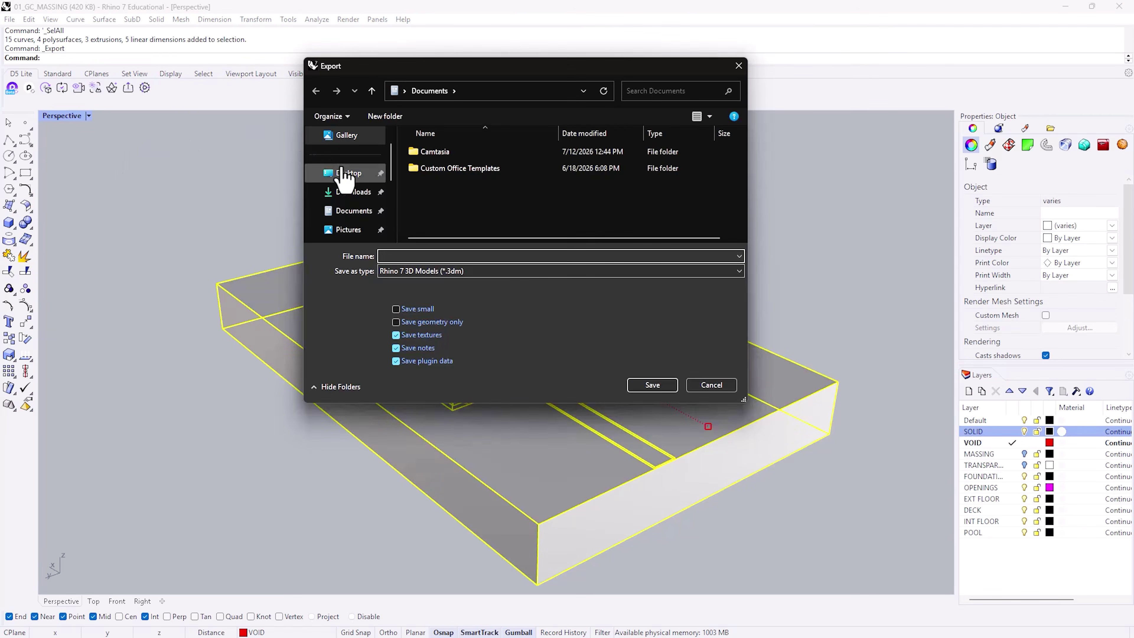
pyautogui.doubleClick(460, 168)
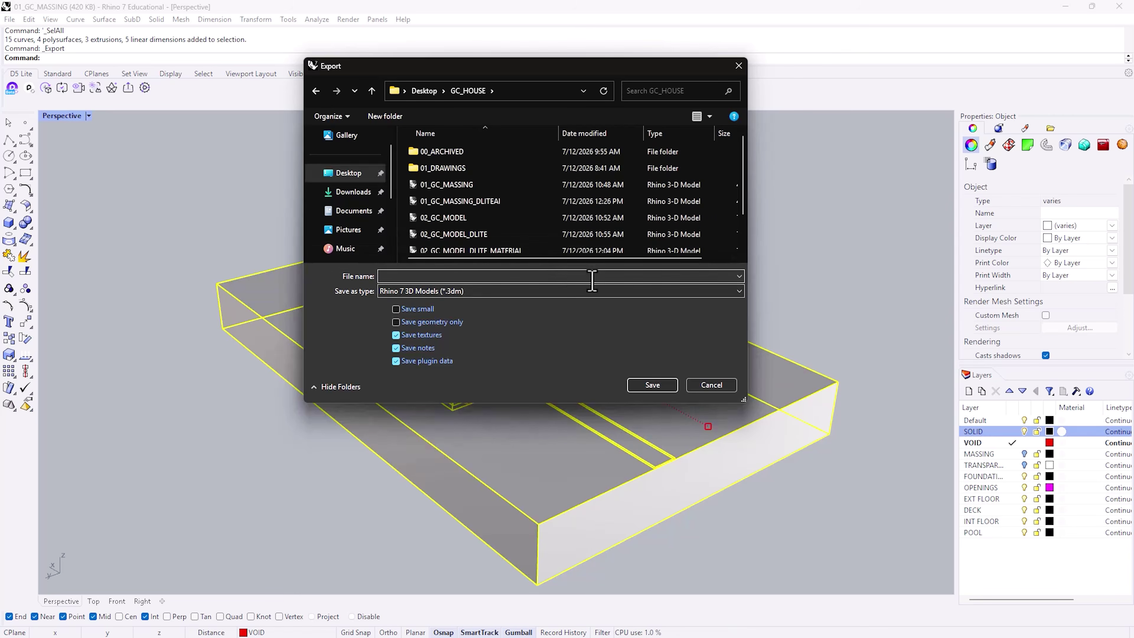
pyautogui.click(649, 291)
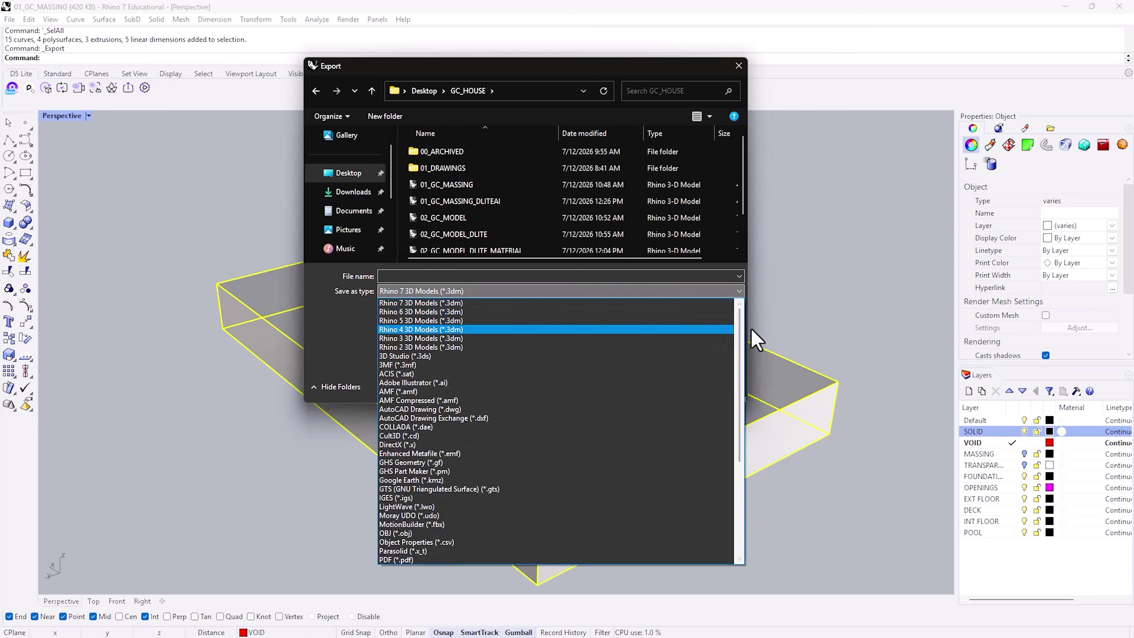
pyautogui.moveTo(739, 323); pyautogui.dragTo(741, 343)
pyautogui.moveTo(742, 386); pyautogui.dragTo(740, 408)
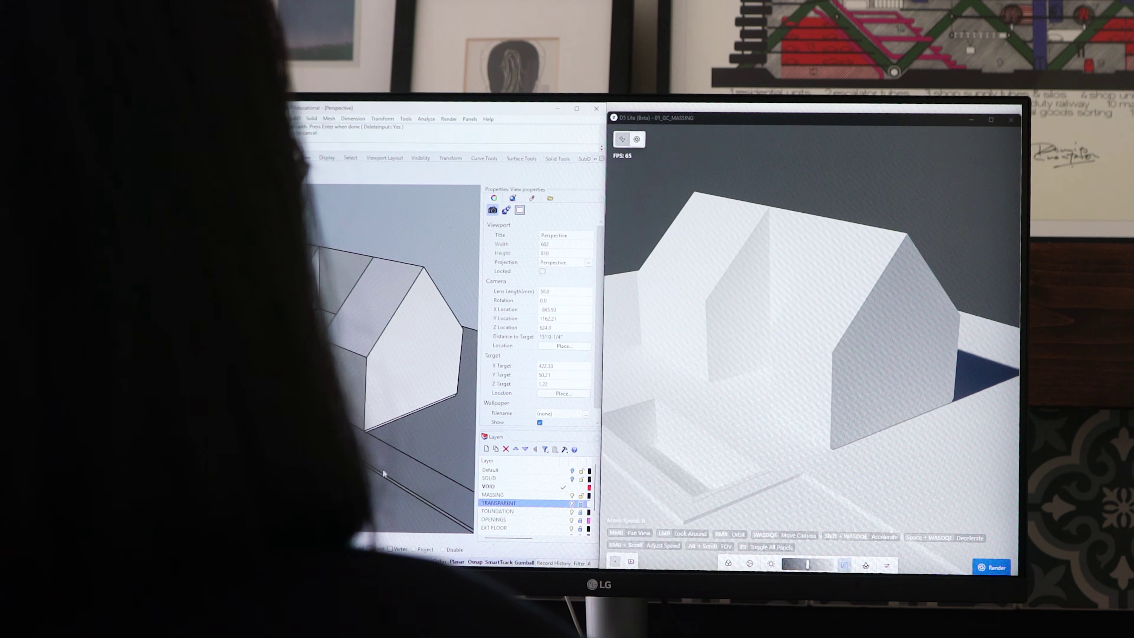
pyautogui.scroll(-5, 392, 454)
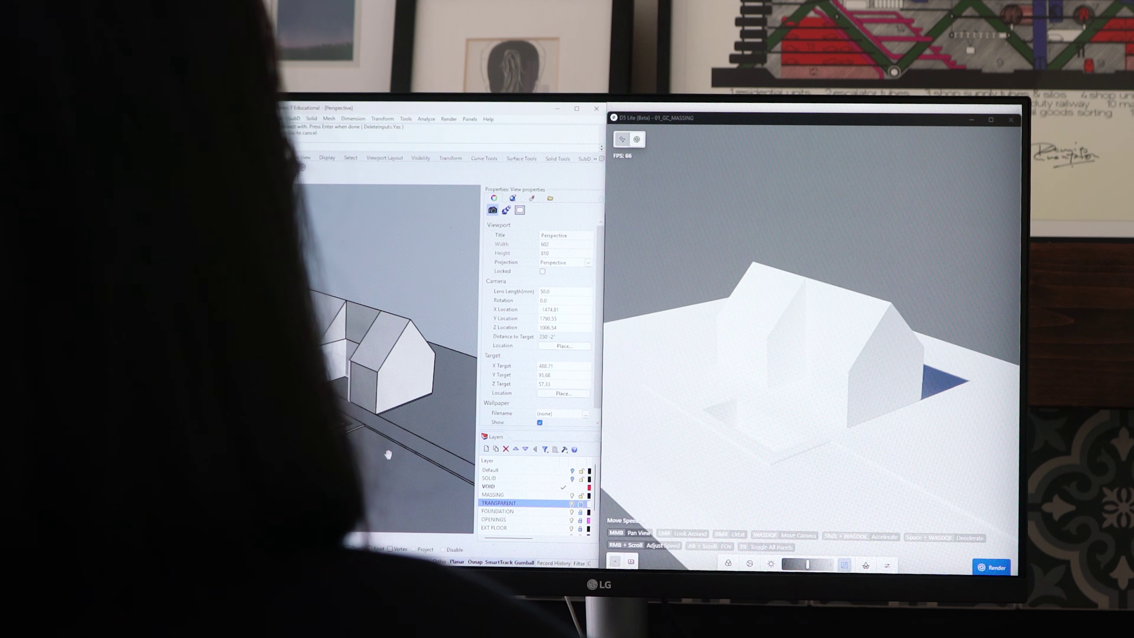
pyautogui.scroll(4, 386, 460)
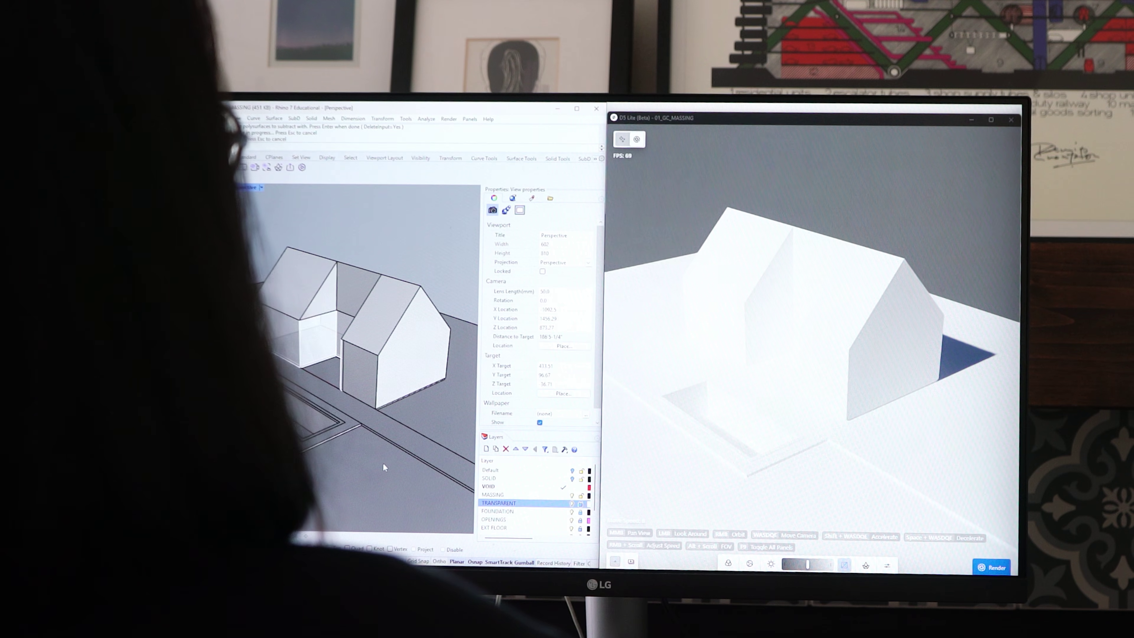
pyautogui.click(623, 140)
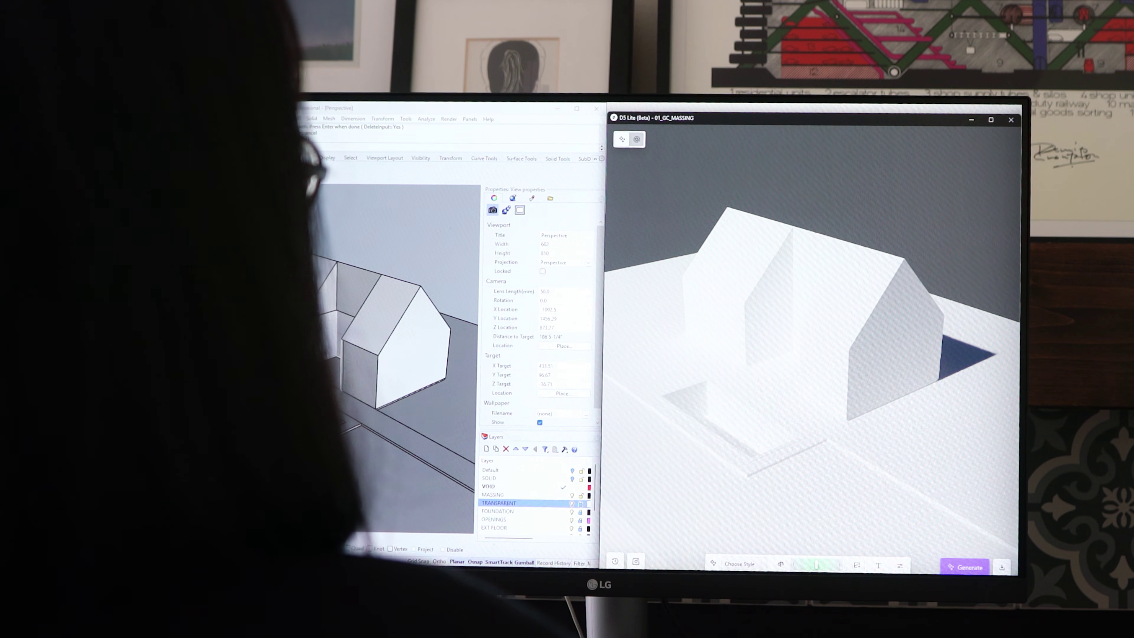
pyautogui.click(724, 564)
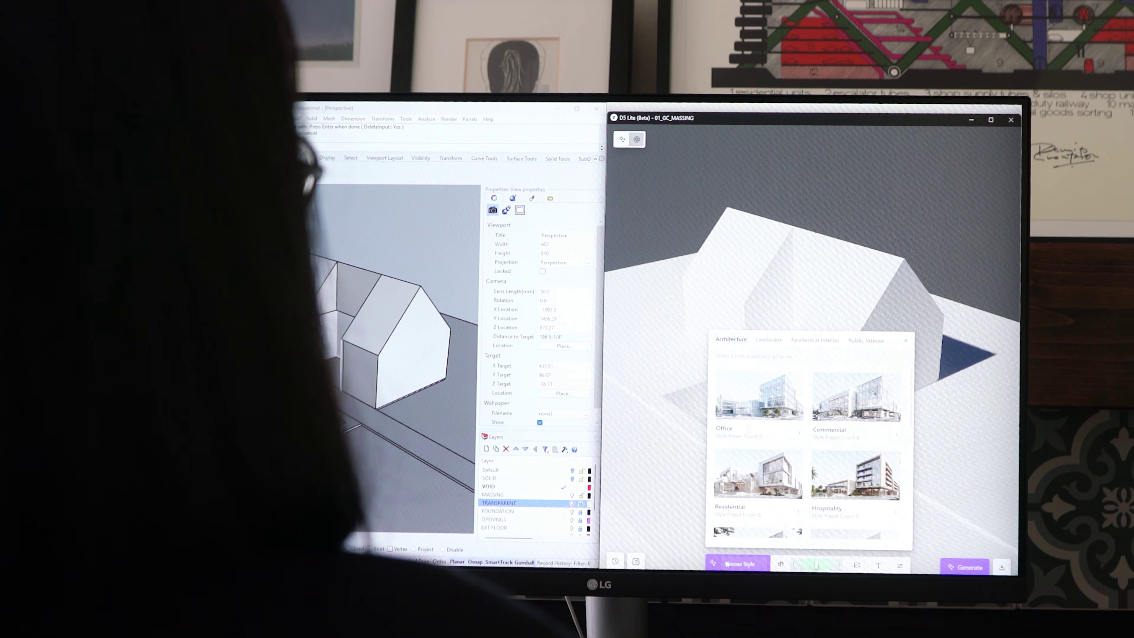
pyautogui.click(758, 474)
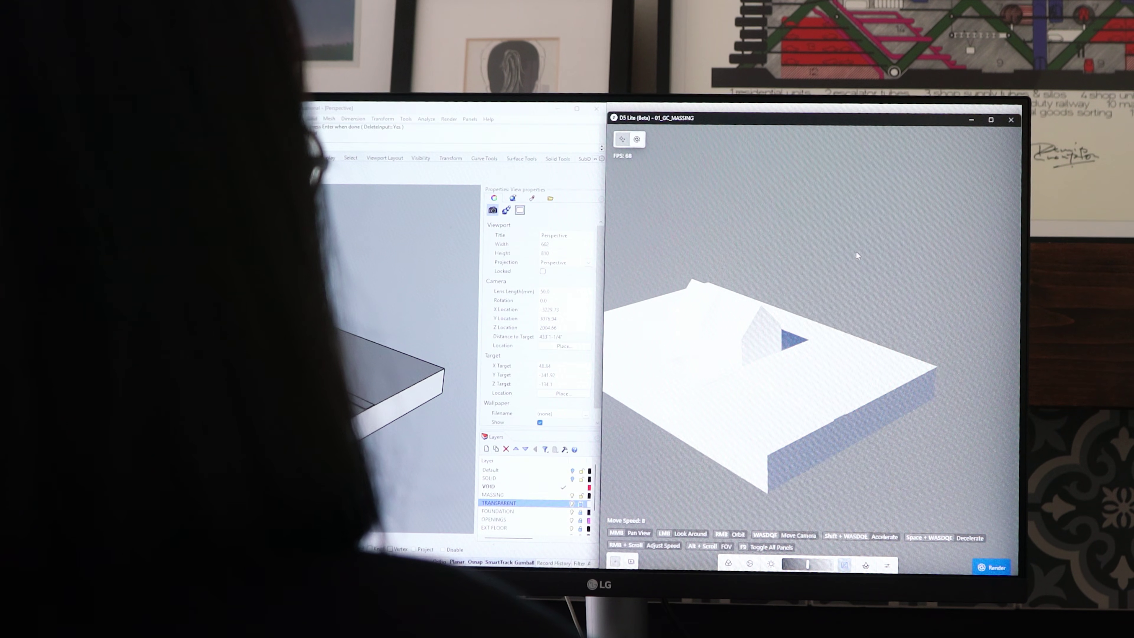
pyautogui.moveTo(712, 329); pyautogui.dragTo(768, 331, button='right')
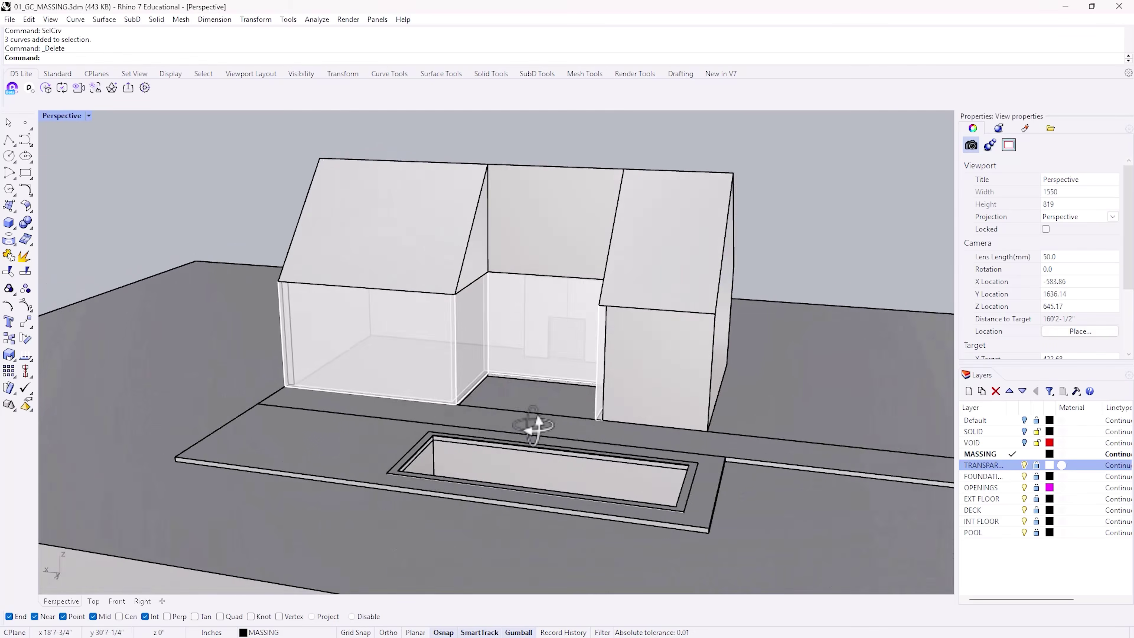
# Step: Examine the courtyard side of the house and the recessed entry opening in its opposite long wall
pyautogui.moveTo(532, 426); pyautogui.dragTo(200, 404, button='right')
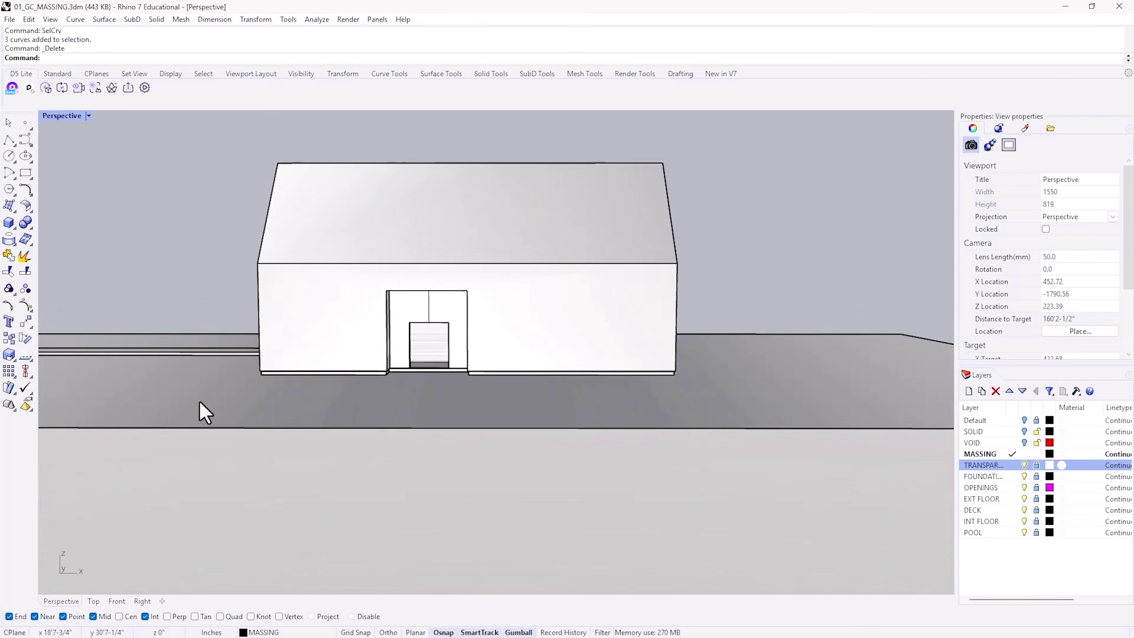
pyautogui.scroll(10, 429, 348)
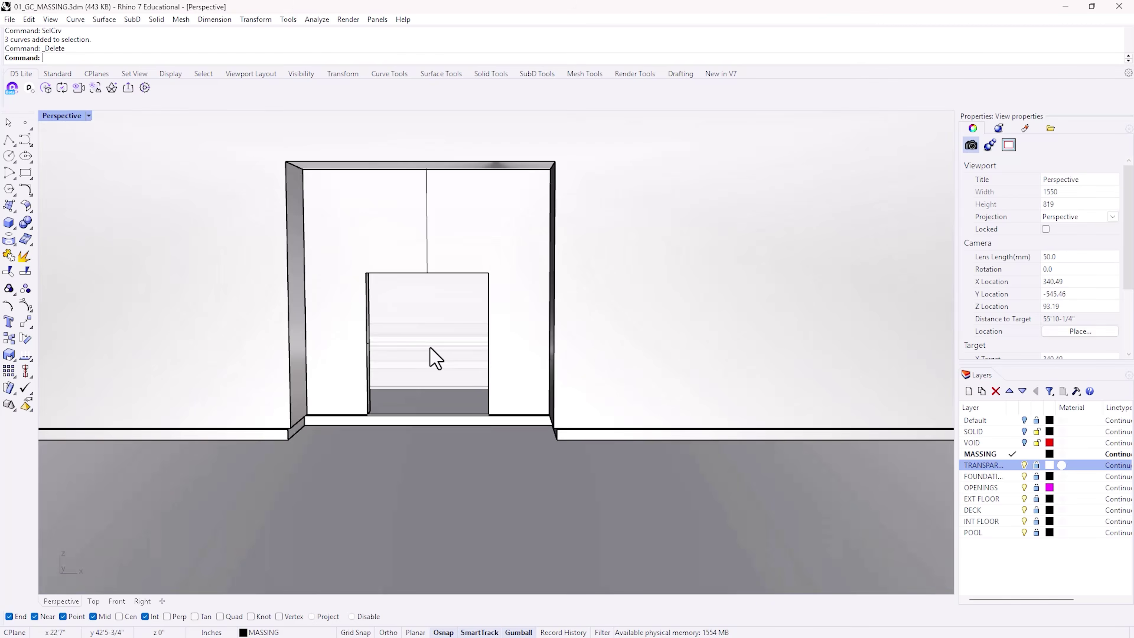
pyautogui.scroll(3, 429, 348)
pyautogui.moveTo(430, 348); pyautogui.dragTo(434, 388, button='right')
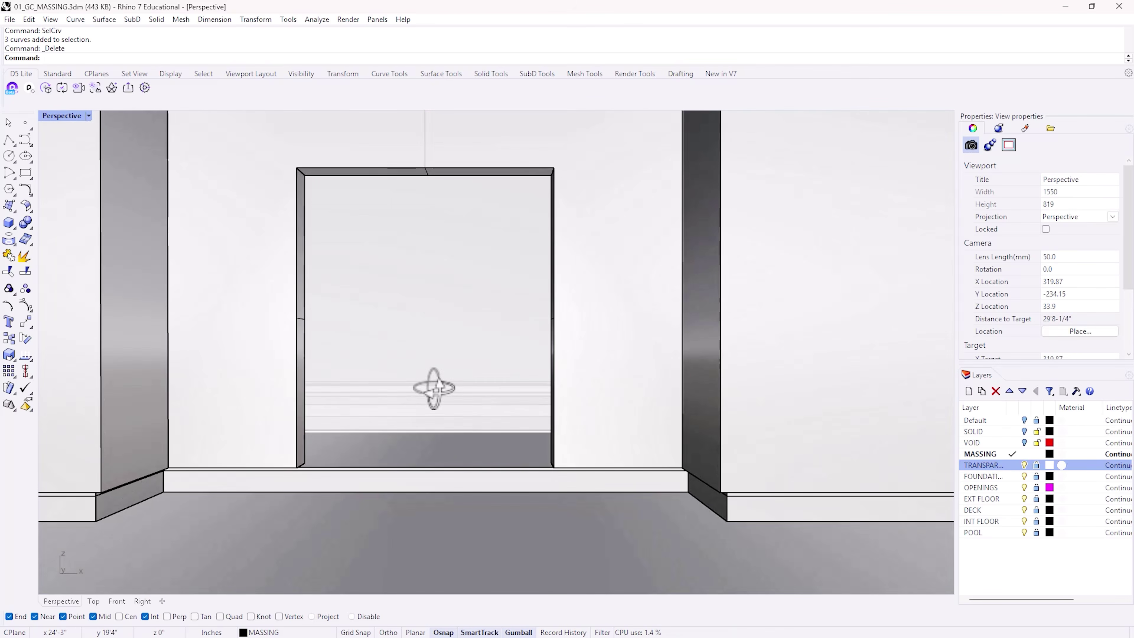
pyautogui.scroll(-5, 435, 394)
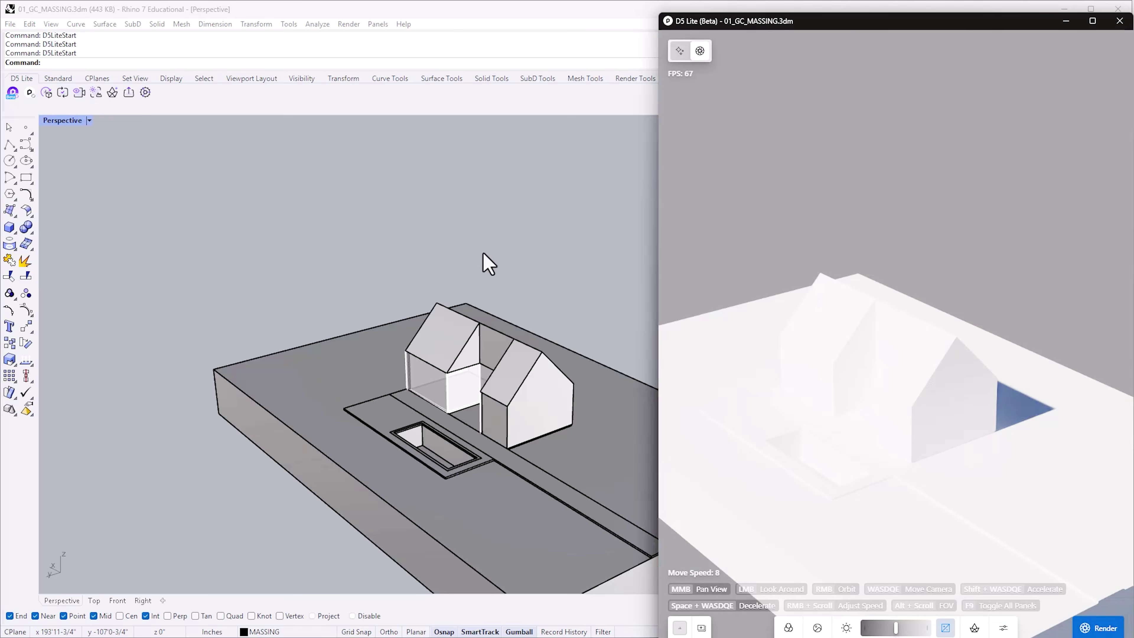
# Step: Tile the D5 Lite window side by side with Rhino and set a closer, lower perspective view of the house
pyautogui.moveTo(832, 22); pyautogui.dragTo(1133, 161)
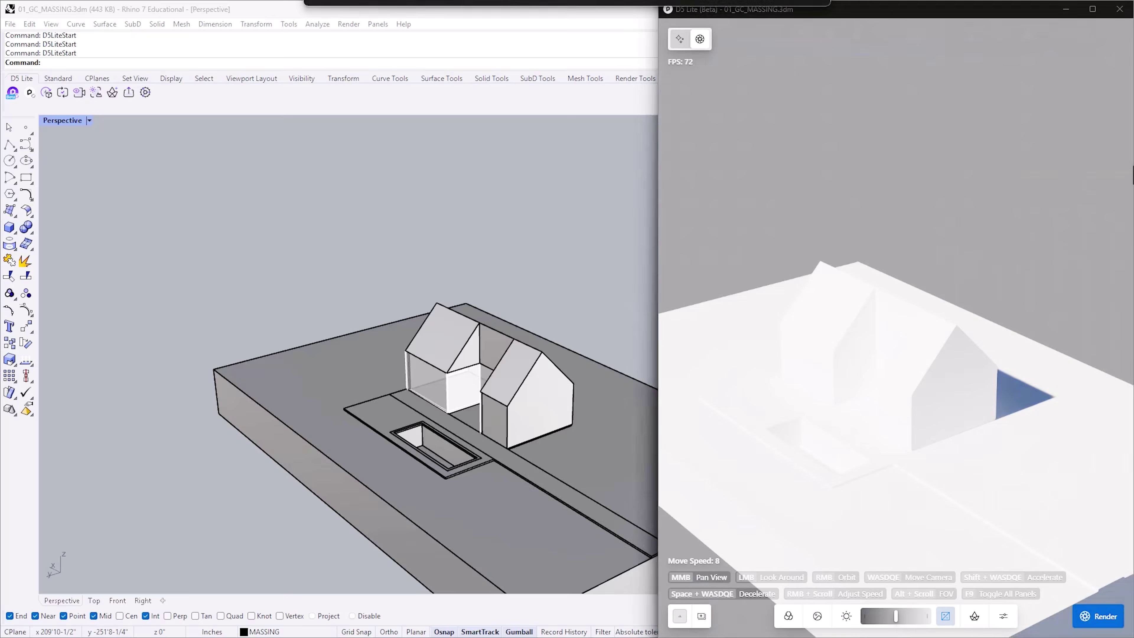
pyautogui.click(92, 219)
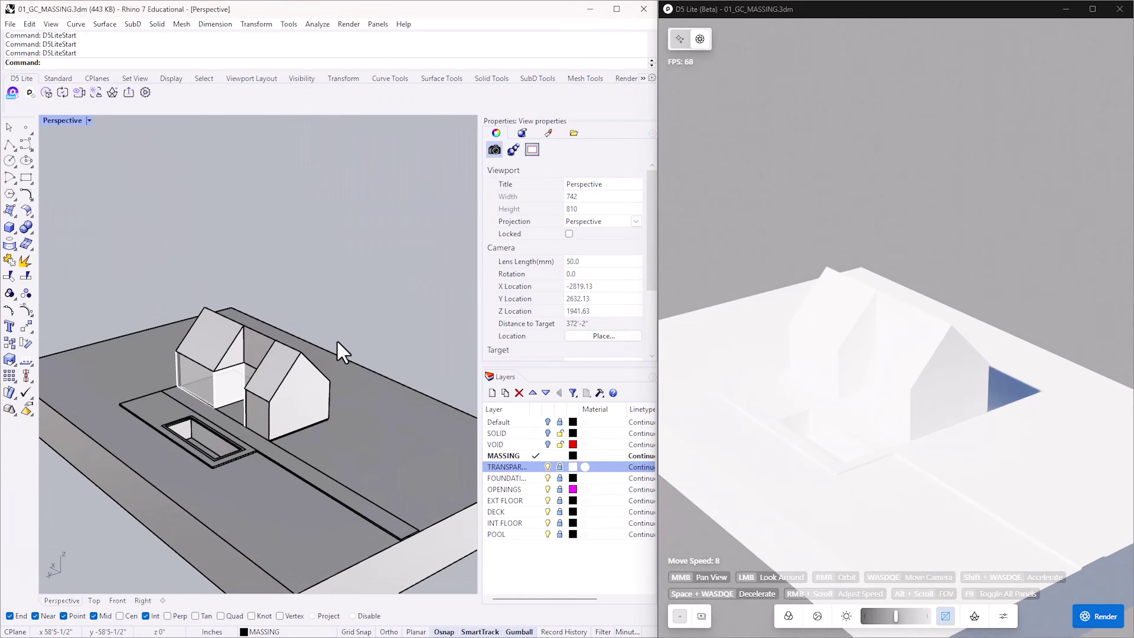
pyautogui.moveTo(361, 442); pyautogui.dragTo(276, 368, button='right')
pyautogui.scroll(6, 272, 359)
pyautogui.moveTo(312, 425); pyautogui.dragTo(212, 384, button='right')
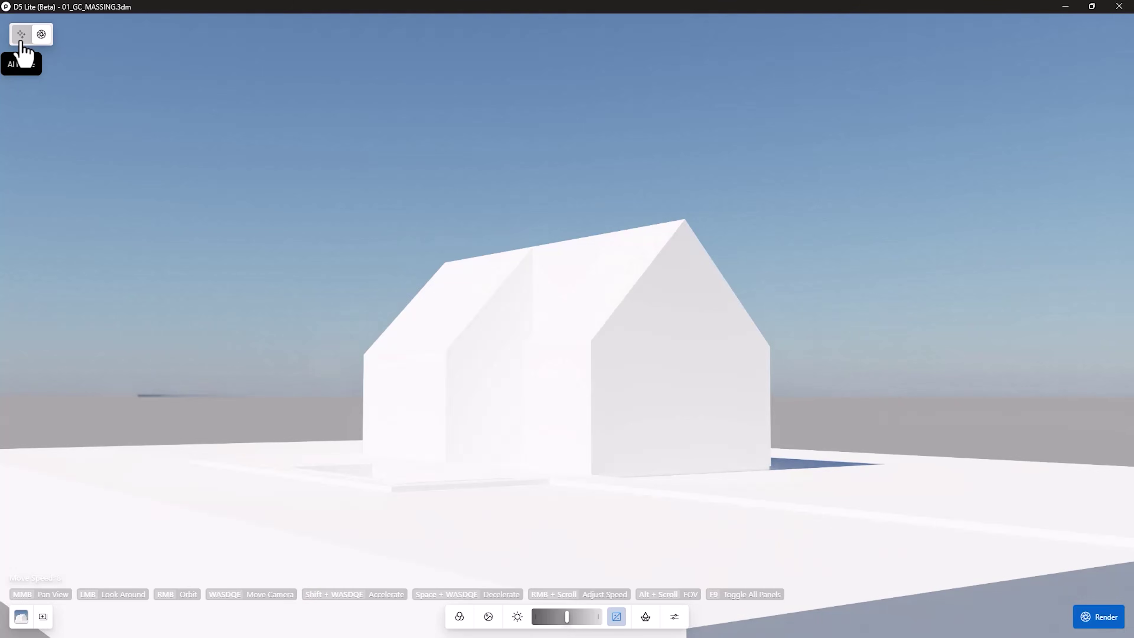
# Step: Switch to AI rendering and apply the Villa preset from the Residential architecture styles
pyautogui.click(20, 37)
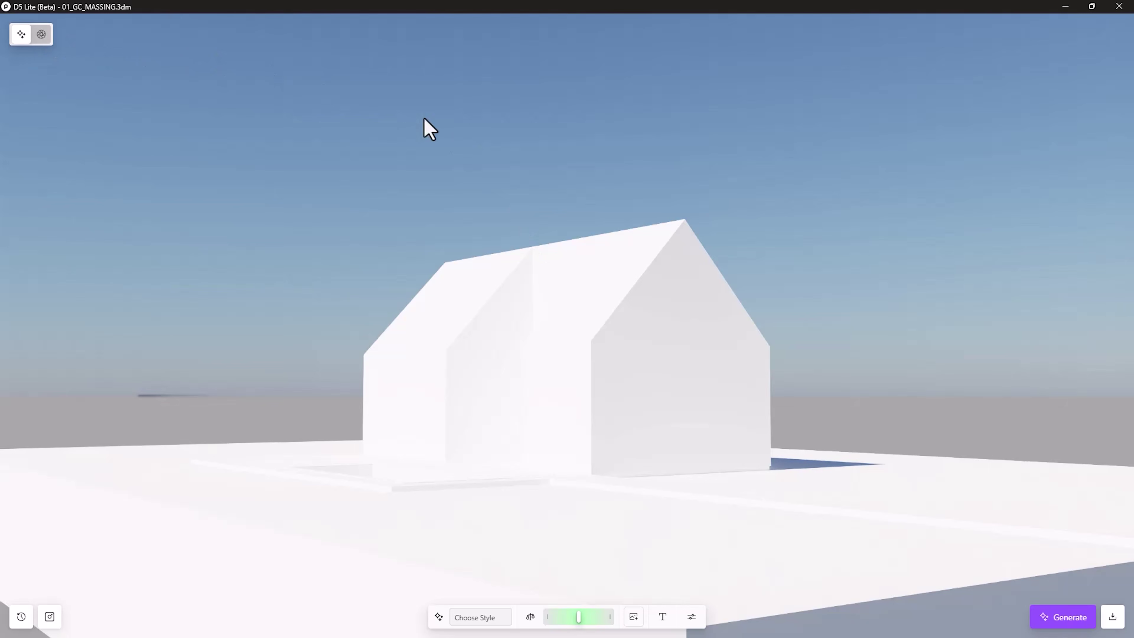
pyautogui.click(478, 618)
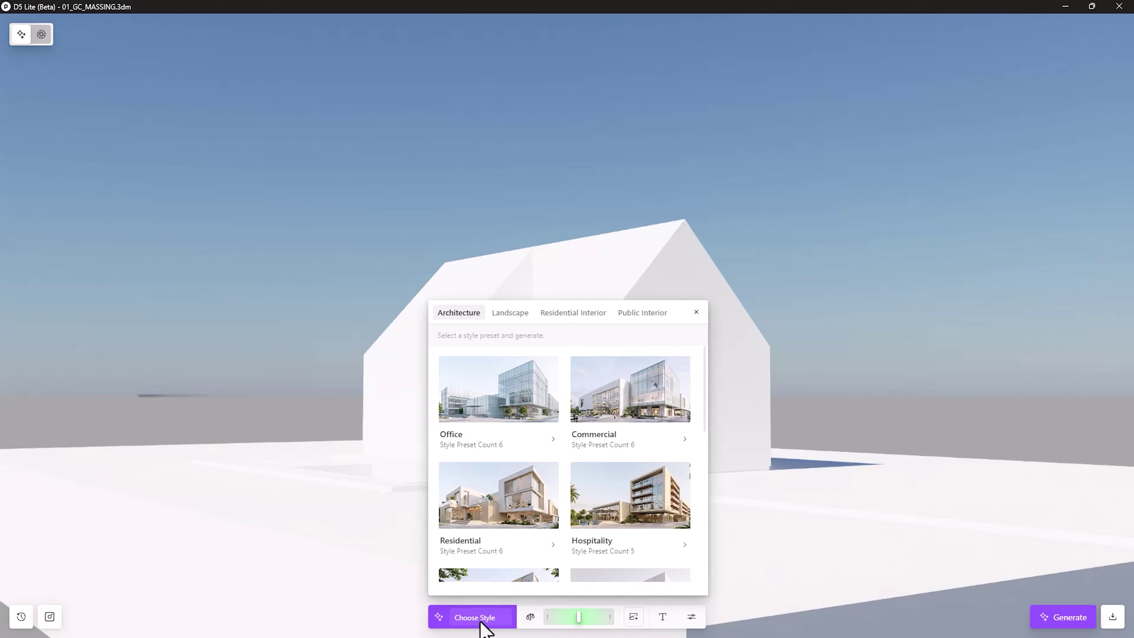
pyautogui.scroll(-5, 499, 501)
pyautogui.scroll(4, 499, 483)
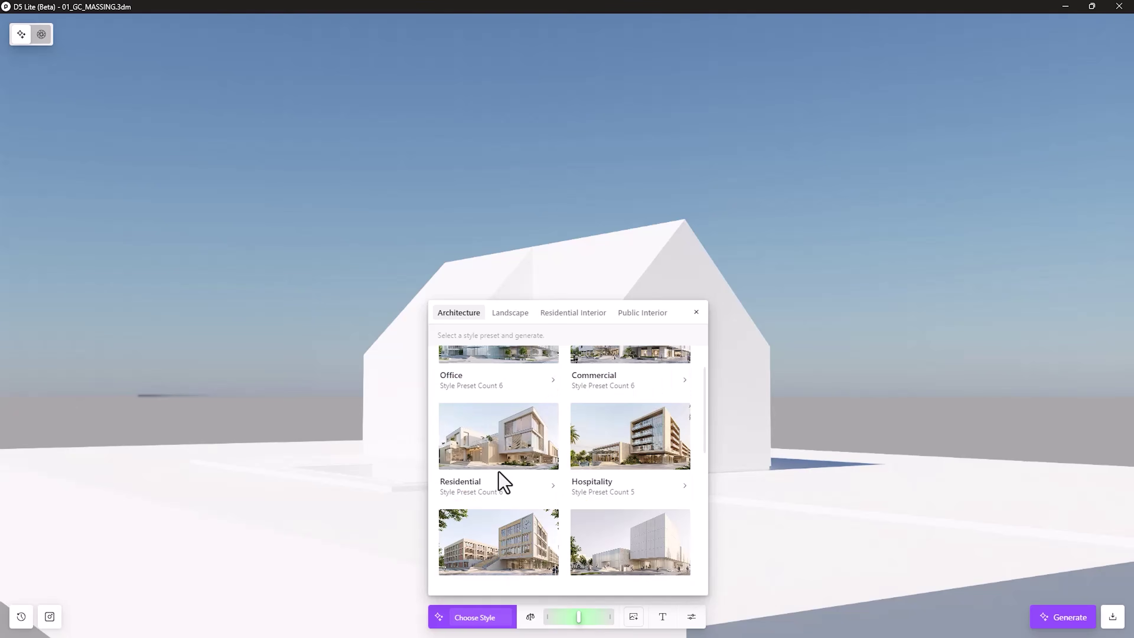
pyautogui.click(500, 463)
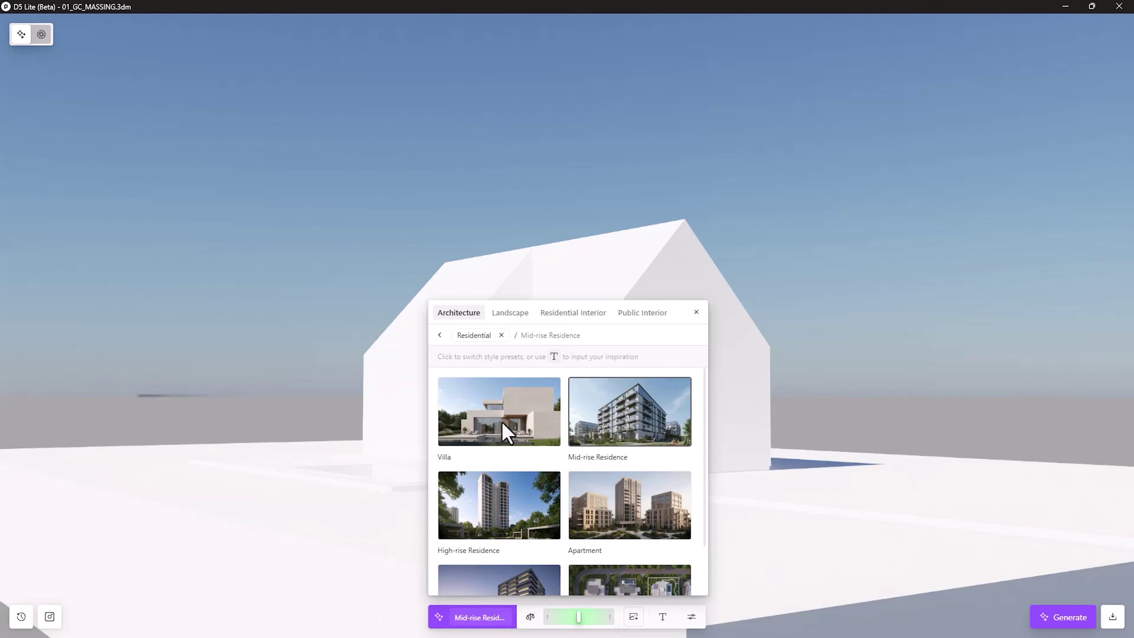
pyautogui.click(506, 432)
pyautogui.click(739, 546)
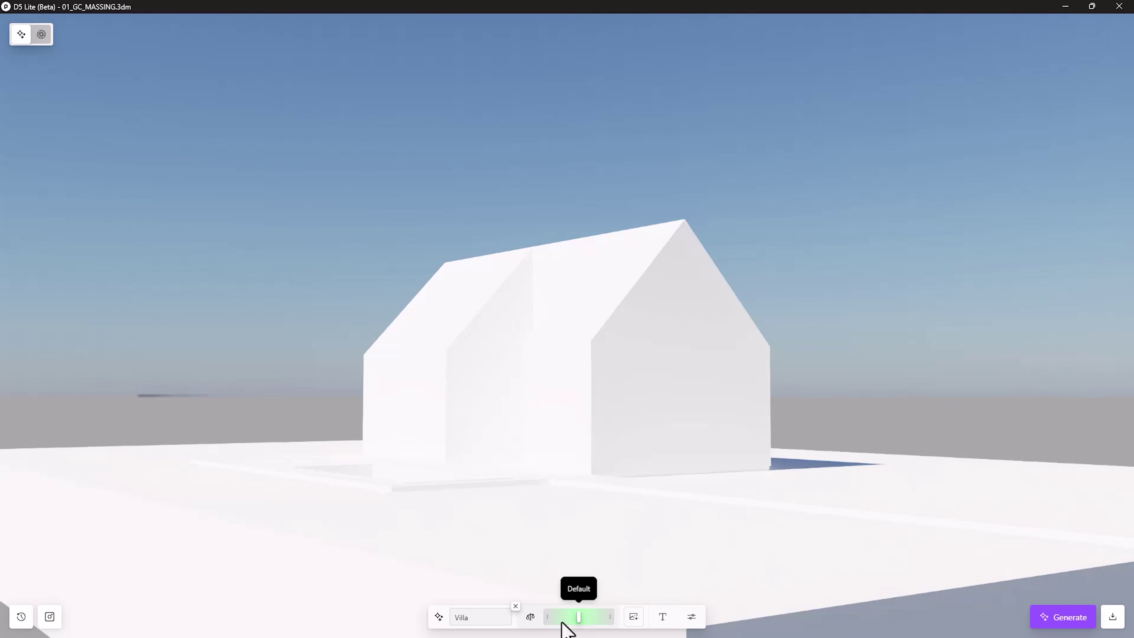
# Step: Set the style slider to its lowest level and confirm a prompt describing vertical wood, white metal roof, pool, wood deck and native California landscape
pyautogui.click(550, 624)
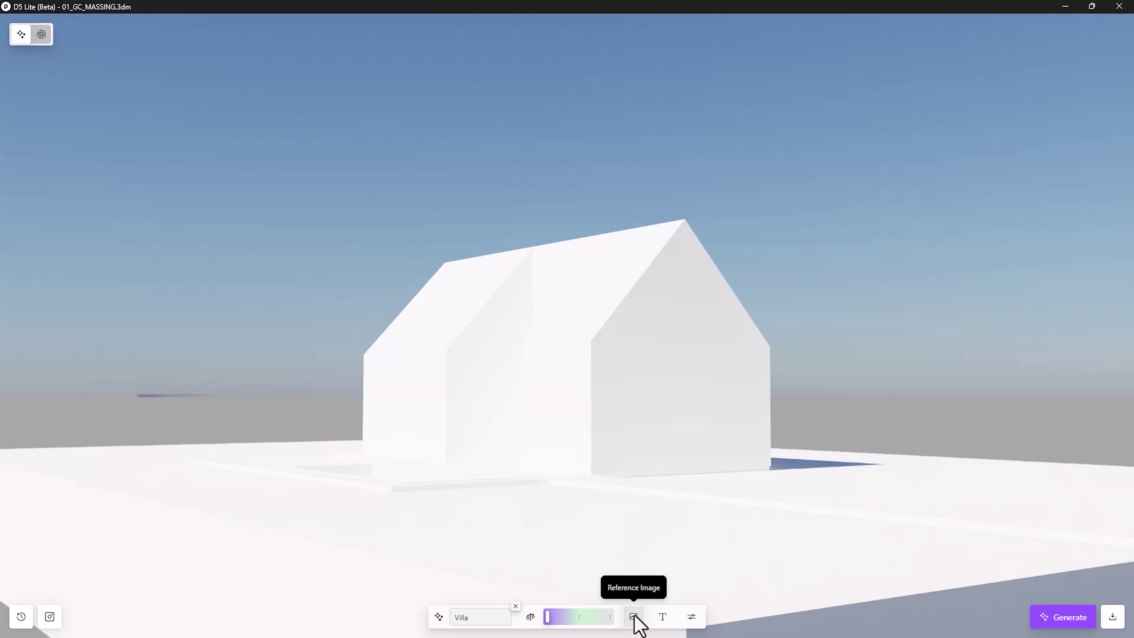
pyautogui.click(663, 617)
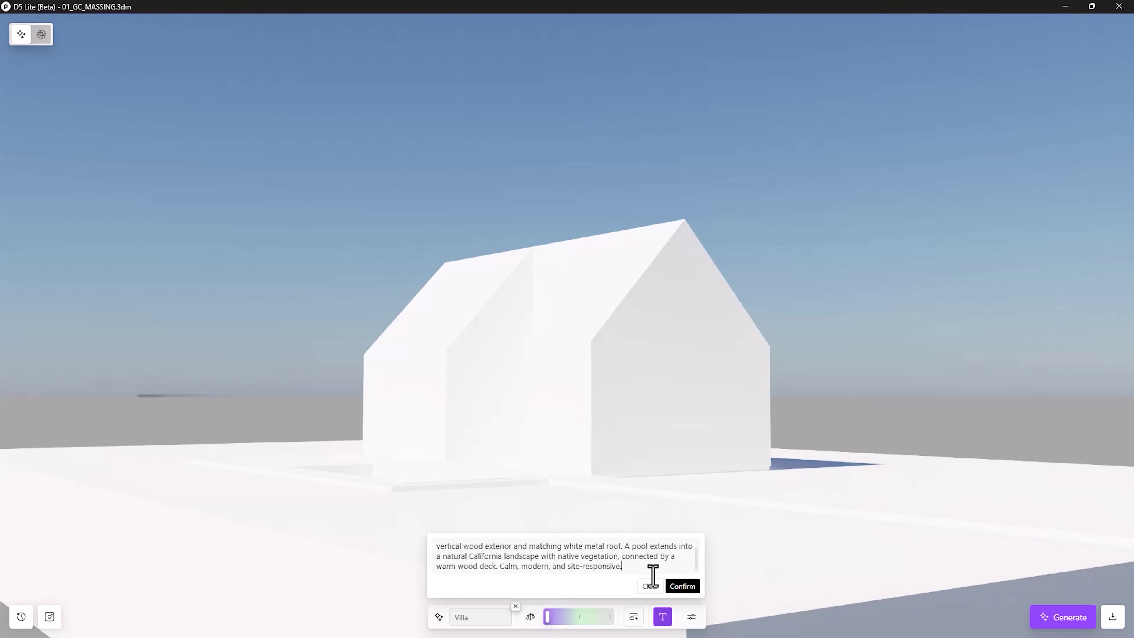
pyautogui.click(678, 587)
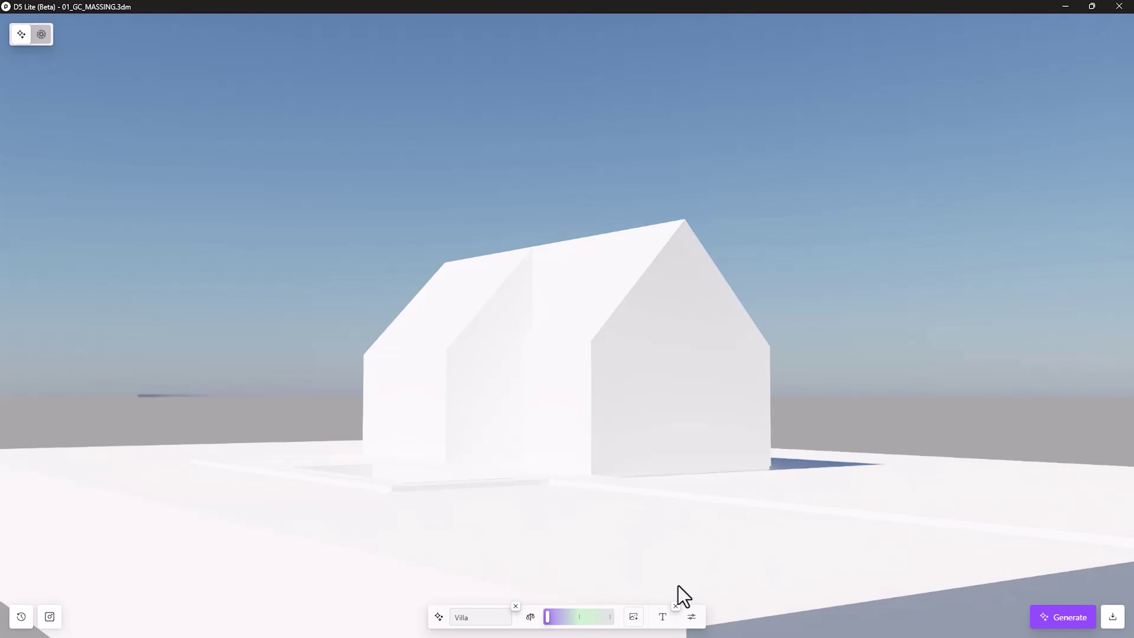
# Step: Check the output settings for four standard-quality images and generate the AI renders of the house
pyautogui.click(692, 617)
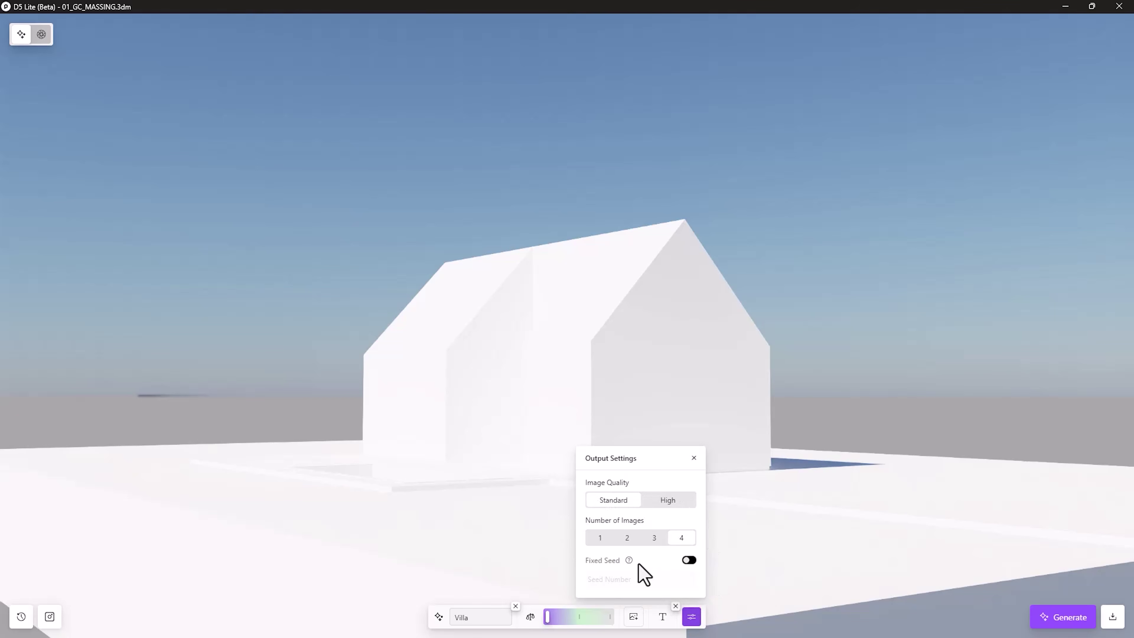
pyautogui.click(692, 617)
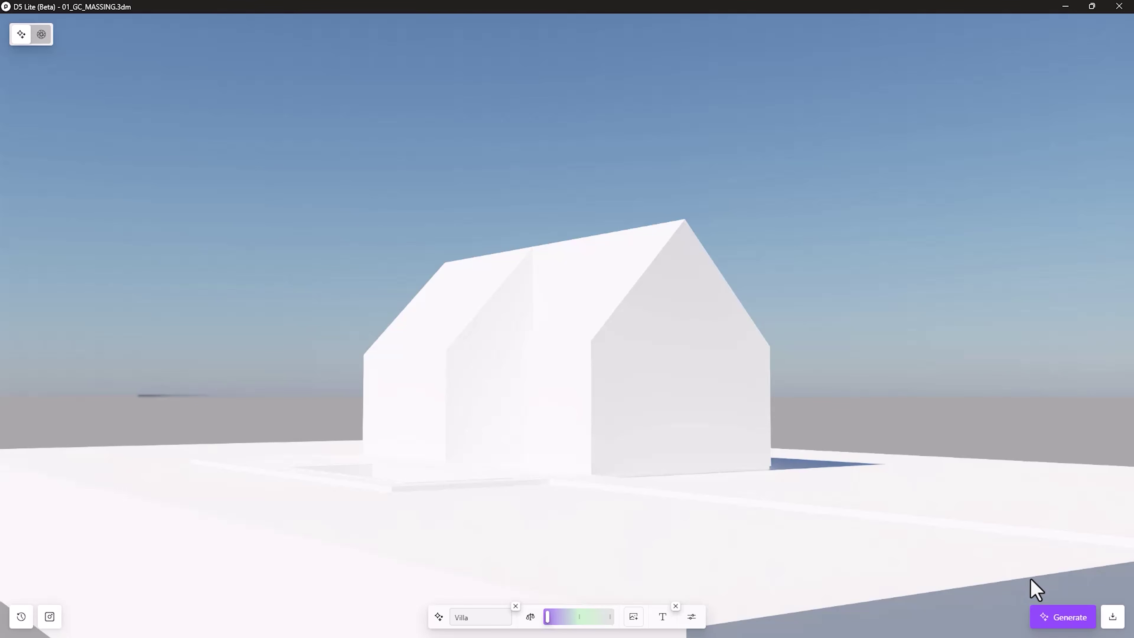
pyautogui.click(1065, 618)
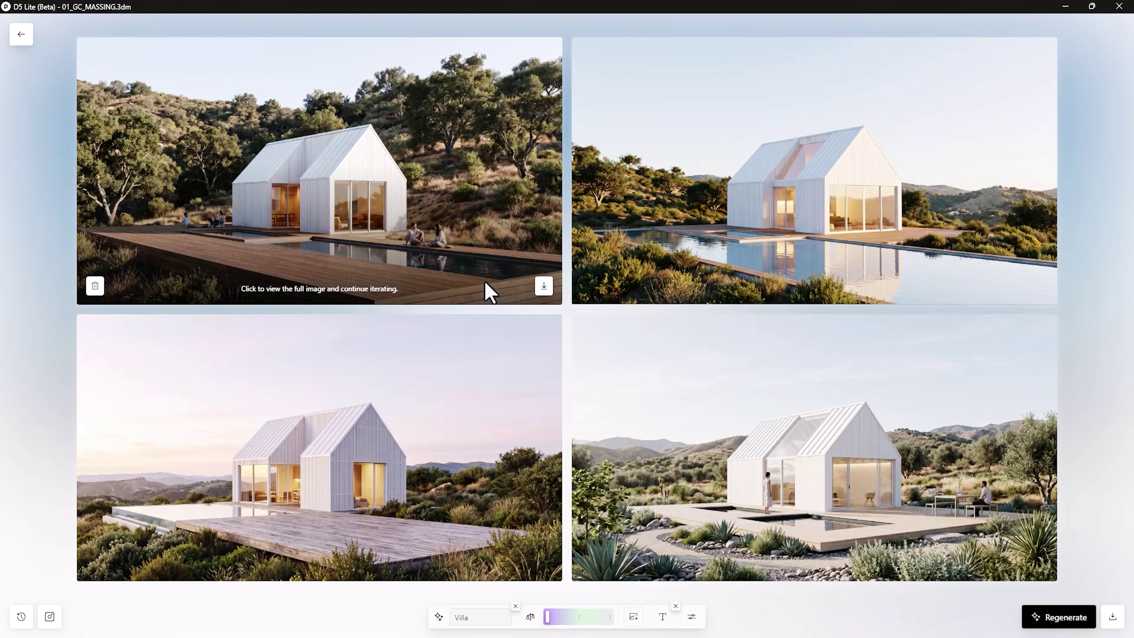
# Step: Examine each of the four generated house images at full size, comparing facade openings, pool, deck and landscape
pyautogui.click(488, 292)
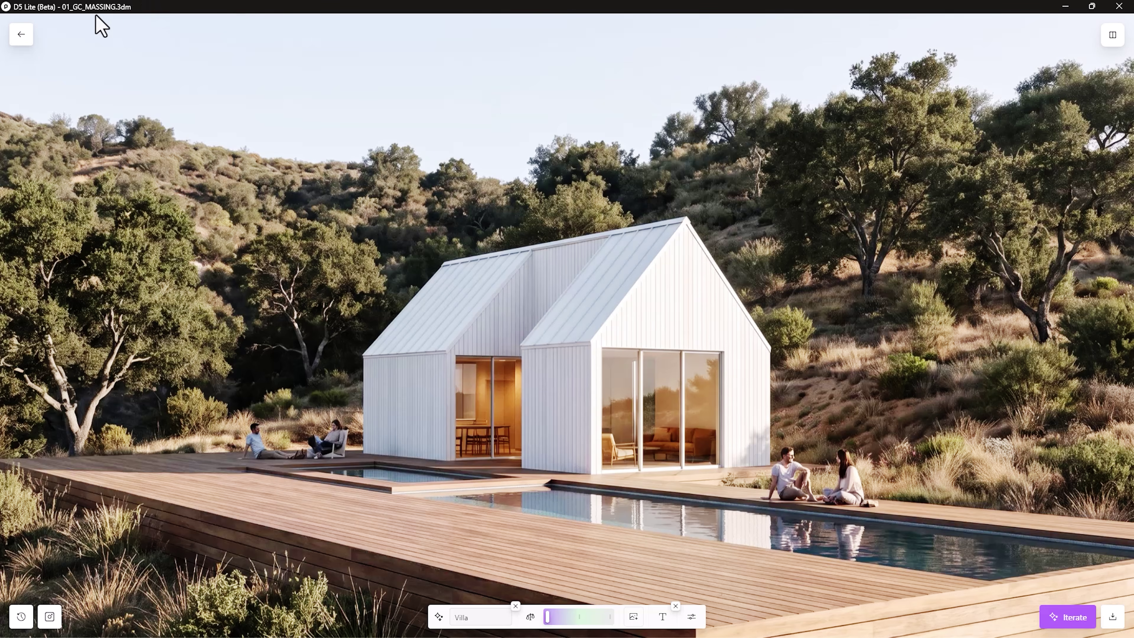
pyautogui.click(23, 36)
pyautogui.click(787, 224)
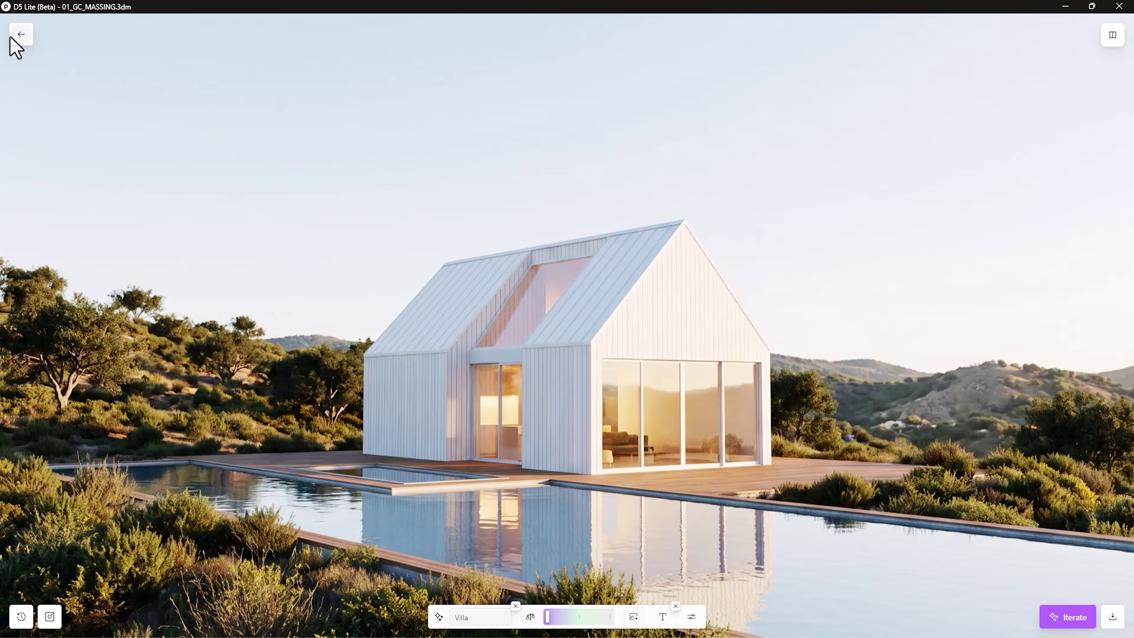
pyautogui.click(24, 42)
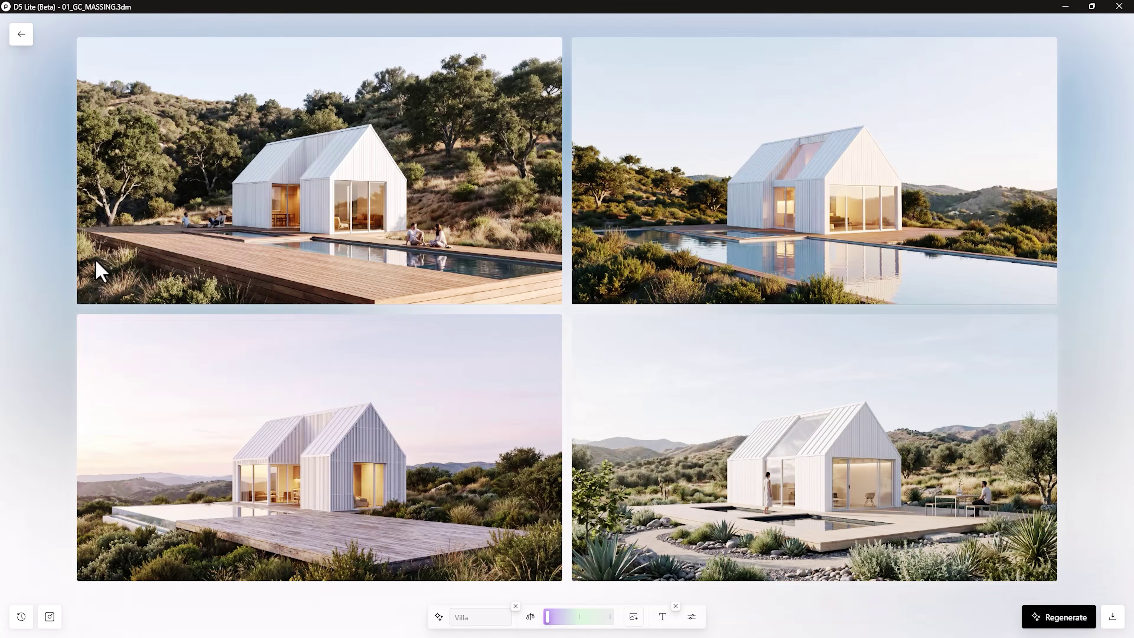
pyautogui.click(393, 507)
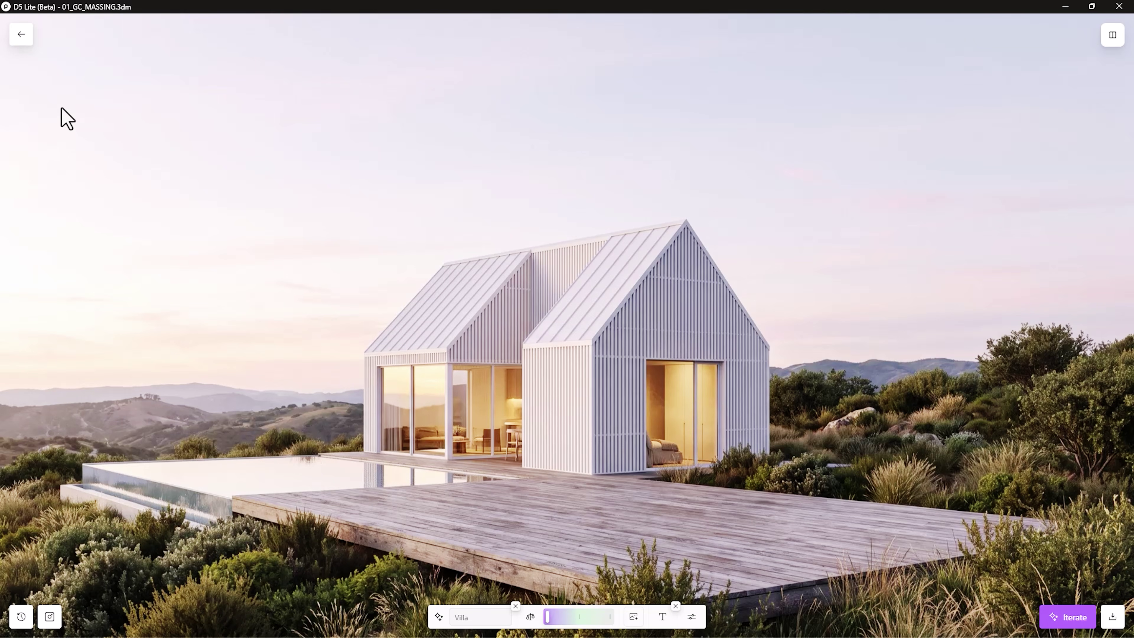
pyautogui.click(21, 40)
pyautogui.click(851, 477)
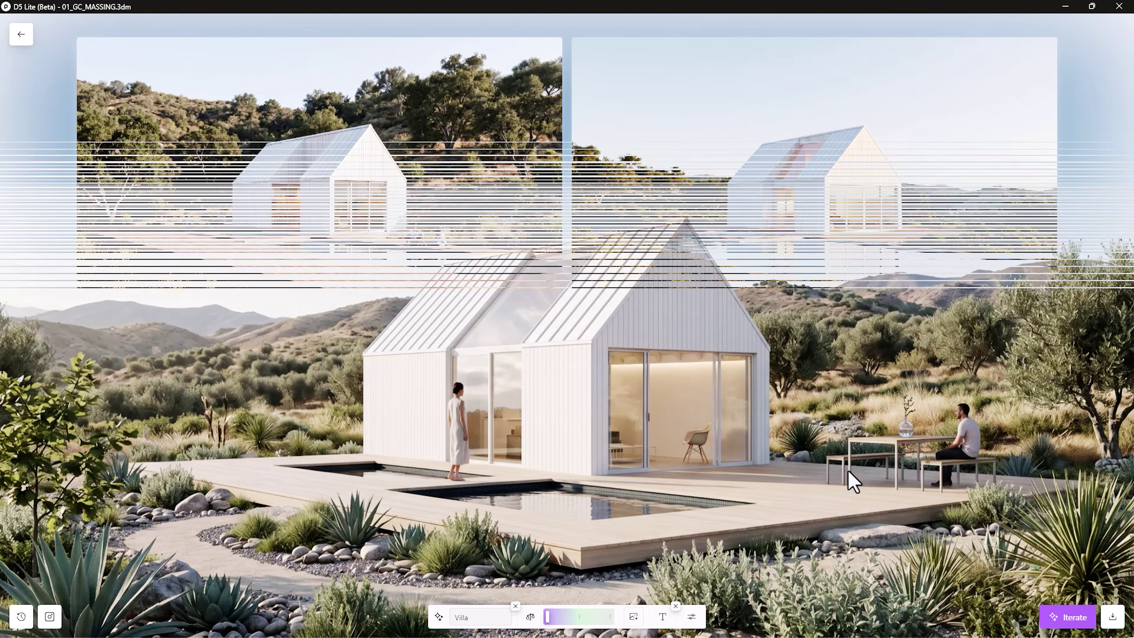
pyautogui.click(25, 36)
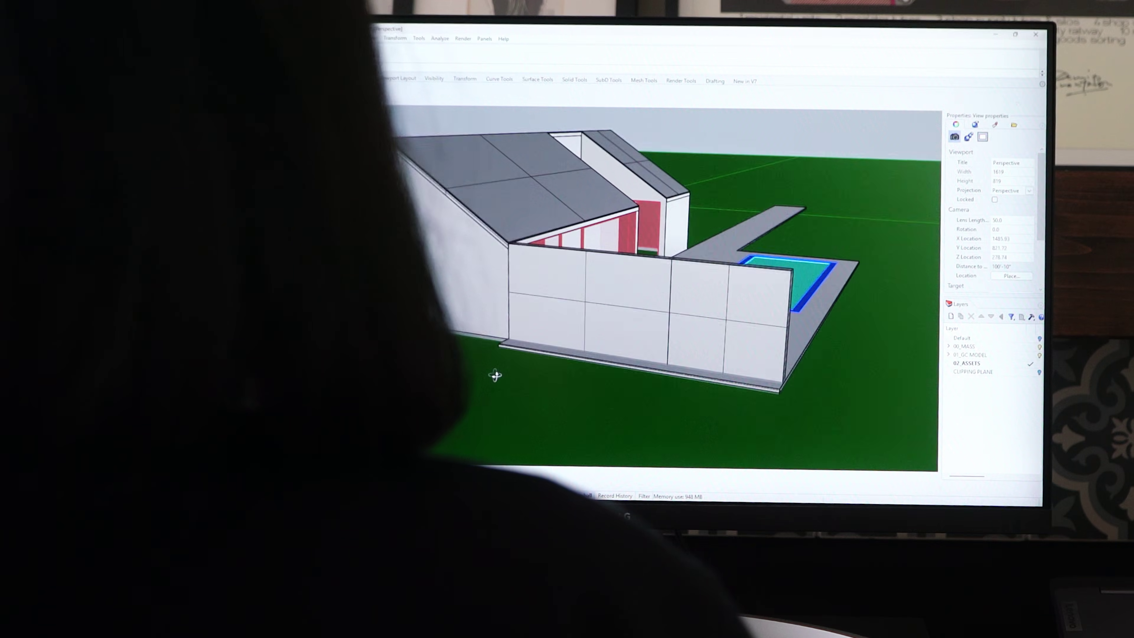
pyautogui.moveTo(496, 375); pyautogui.dragTo(679, 368, button='right')
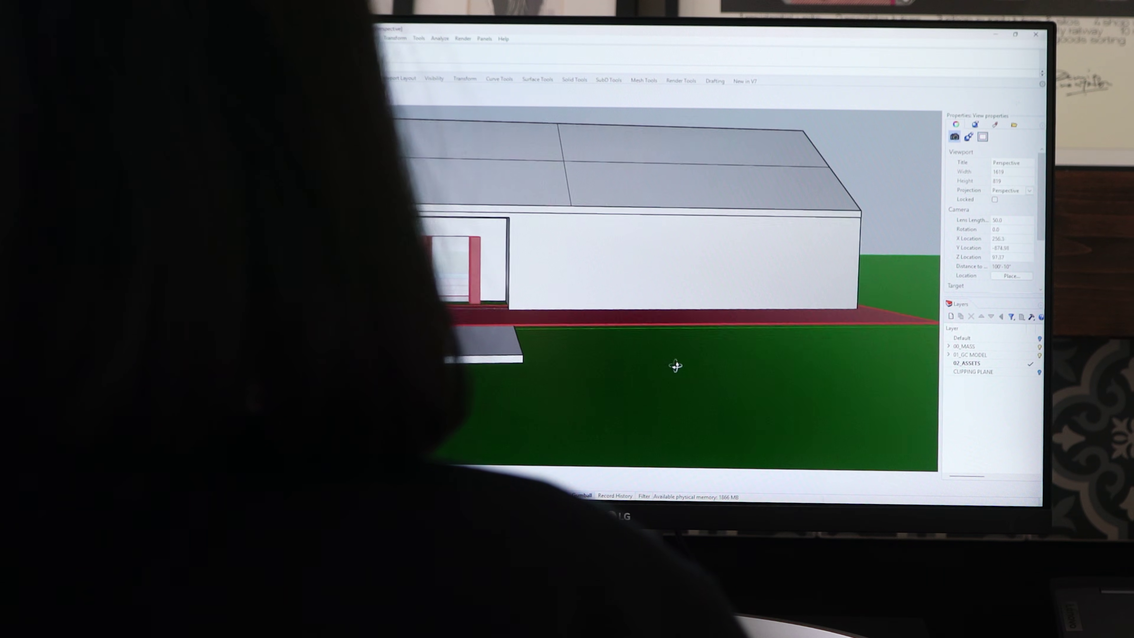
pyautogui.scroll(6, 520, 336)
pyautogui.keyDown('shift'); pyautogui.moveTo(520, 335); pyautogui.dragTo(544, 380, button='right'); pyautogui.keyUp('shift')
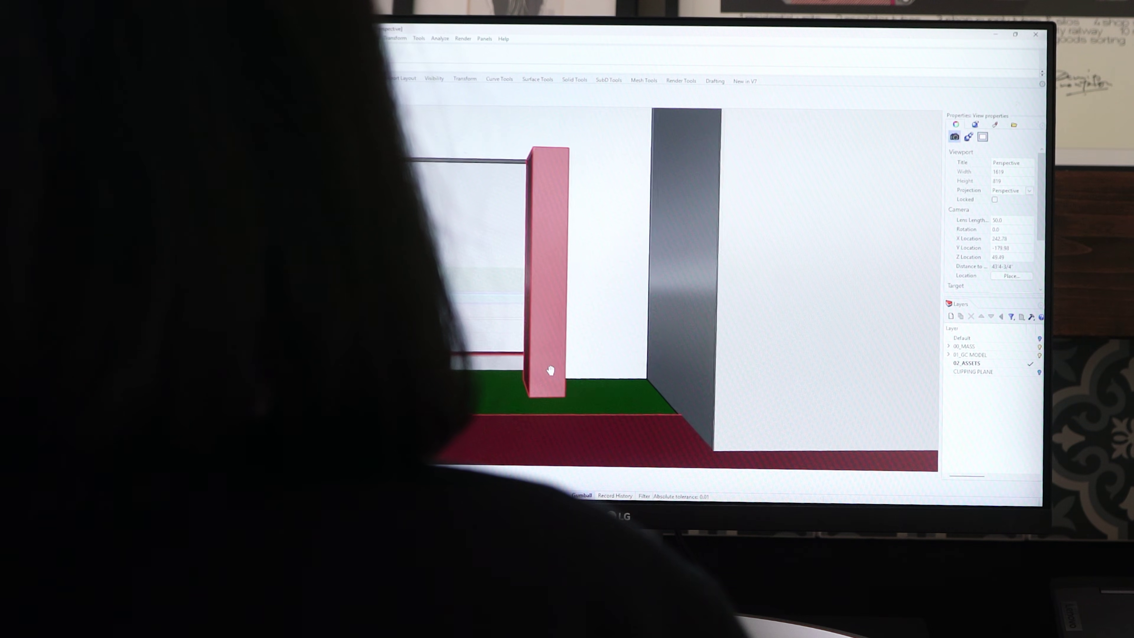
pyautogui.scroll(10, 545, 380)
pyautogui.scroll(3, 489, 355)
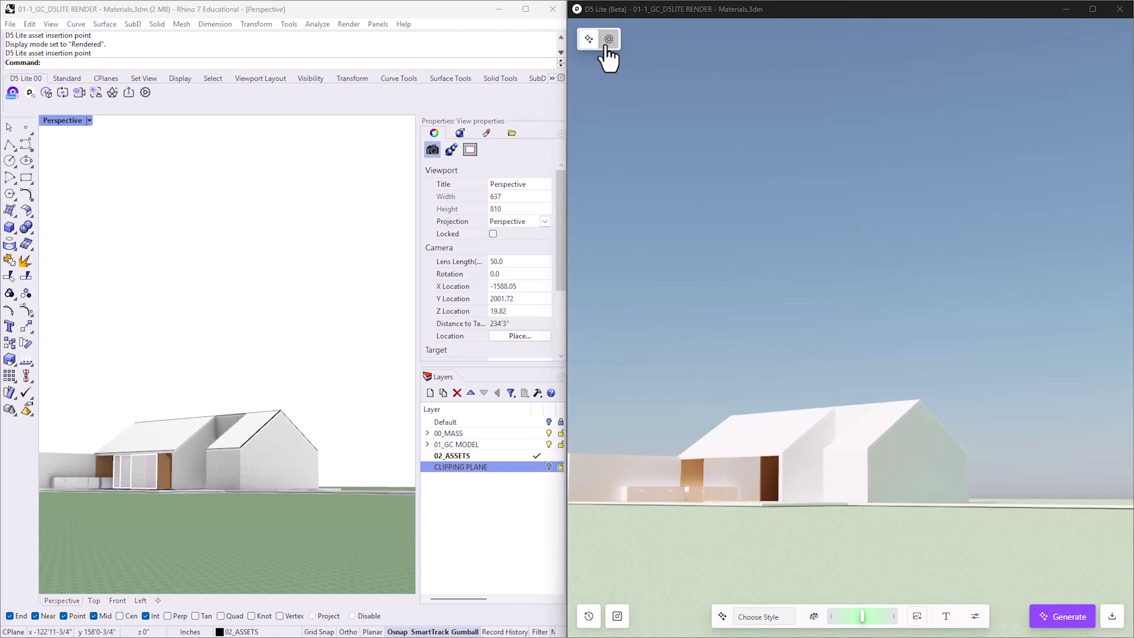
# Step: Switch D5 Lite to real-time rendering and frame a closer perspective of the house's sliding glass doors, pool and gabled end
pyautogui.click(608, 40)
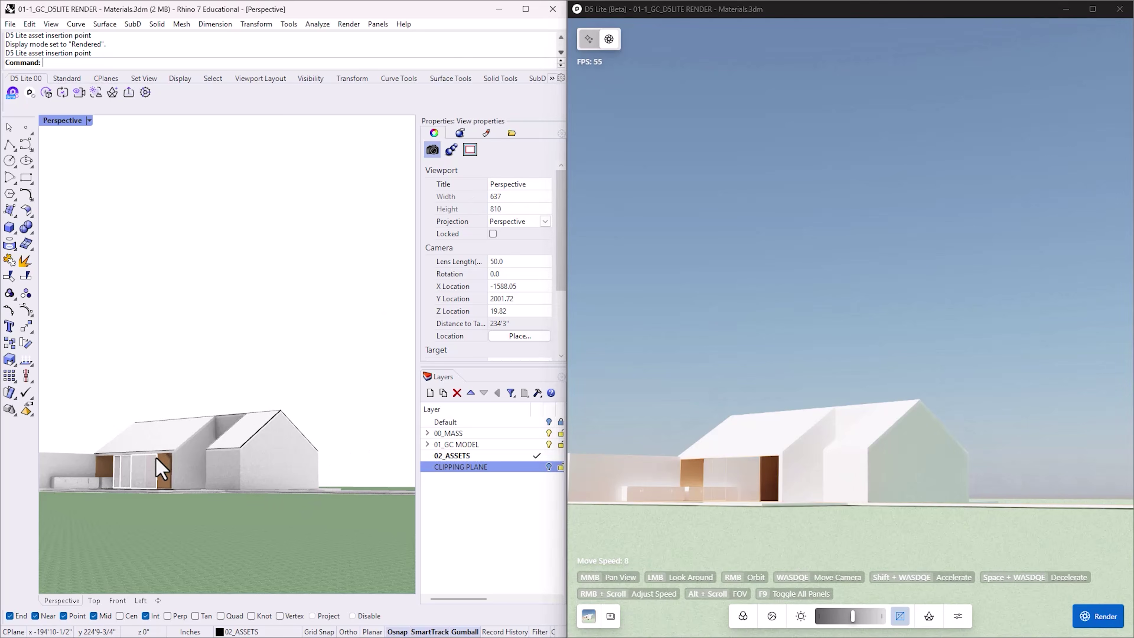
pyautogui.scroll(3, 156, 458)
pyautogui.scroll(2, 197, 459)
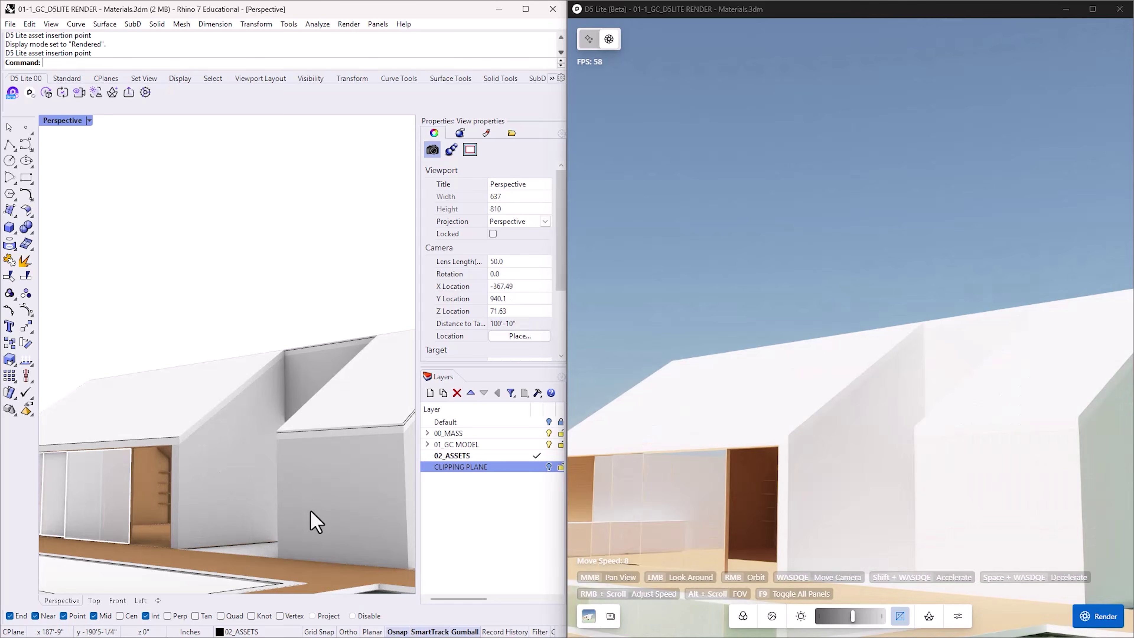
pyautogui.scroll(2, 312, 519)
pyautogui.moveTo(337, 525)
pyautogui.mouseDown(button='right')
pyautogui.moveTo(352, 519)
pyautogui.moveTo(330, 520)
pyautogui.mouseUp(button='right')
pyautogui.scroll(-2, 330, 521)
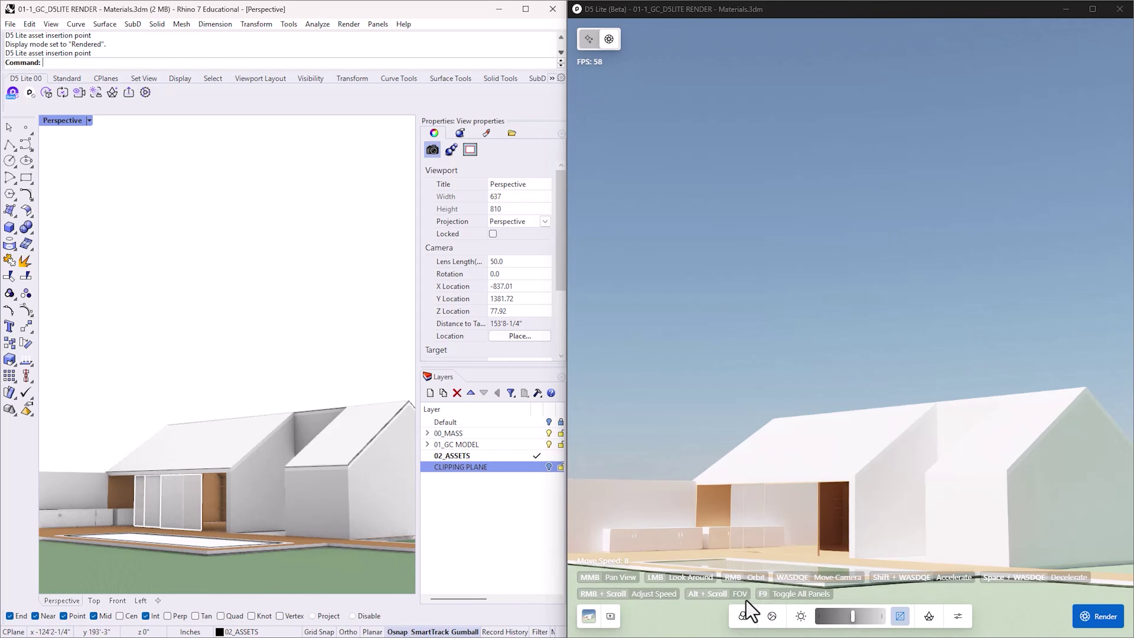
# Step: Review the contrast, highlight and temperature effect settings, and switch the environment sky from Custom Sun to HDRI
pyautogui.click(744, 616)
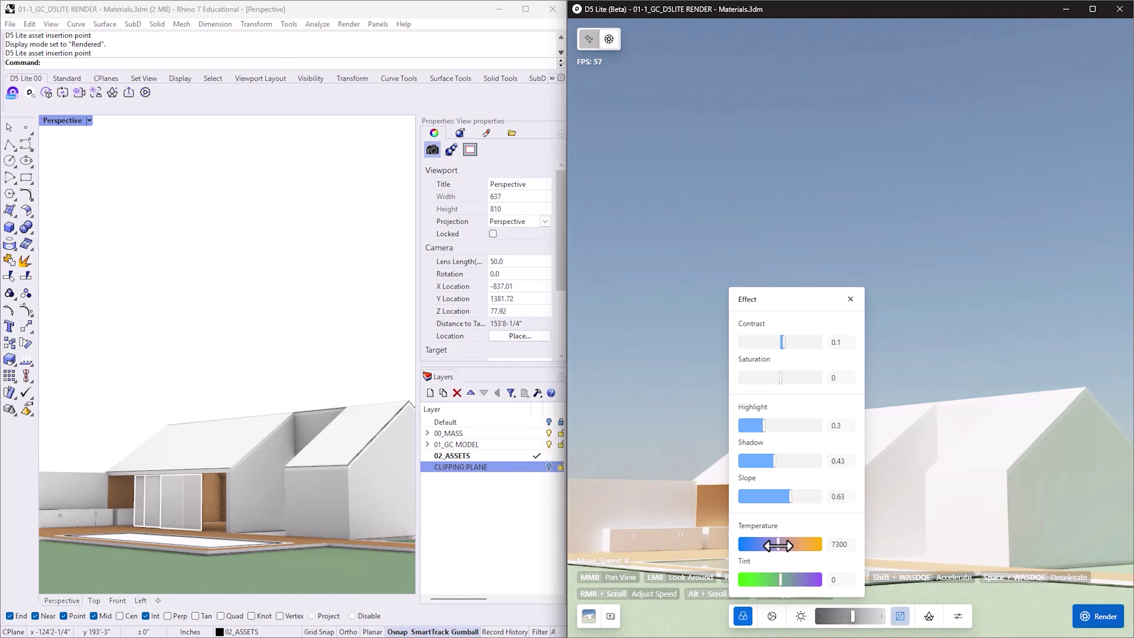
pyautogui.click(772, 616)
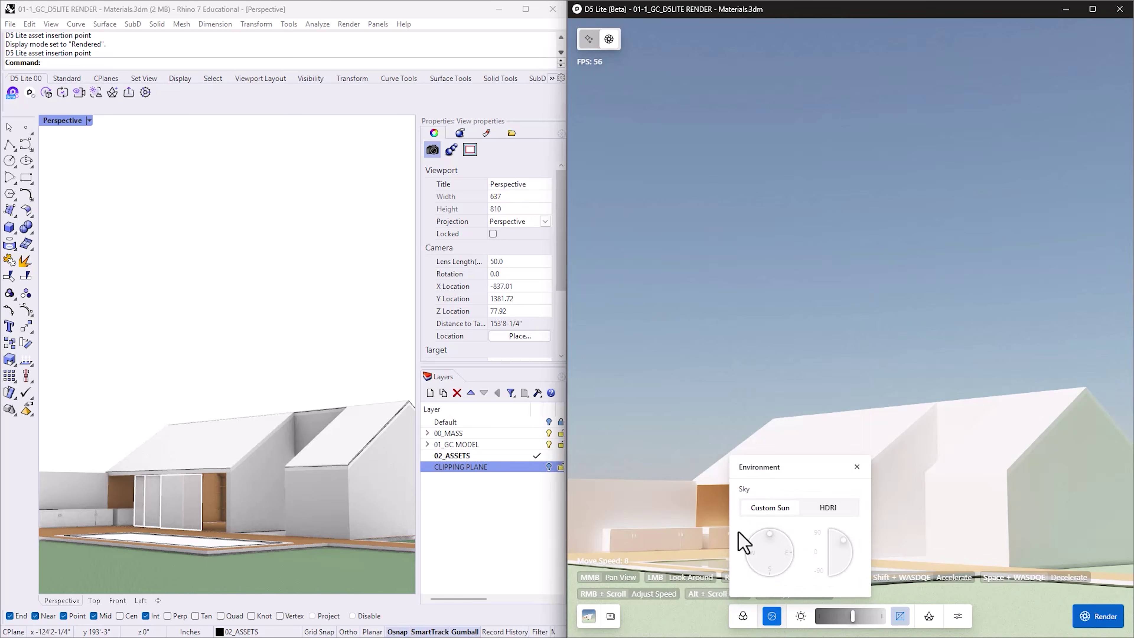
pyautogui.click(835, 508)
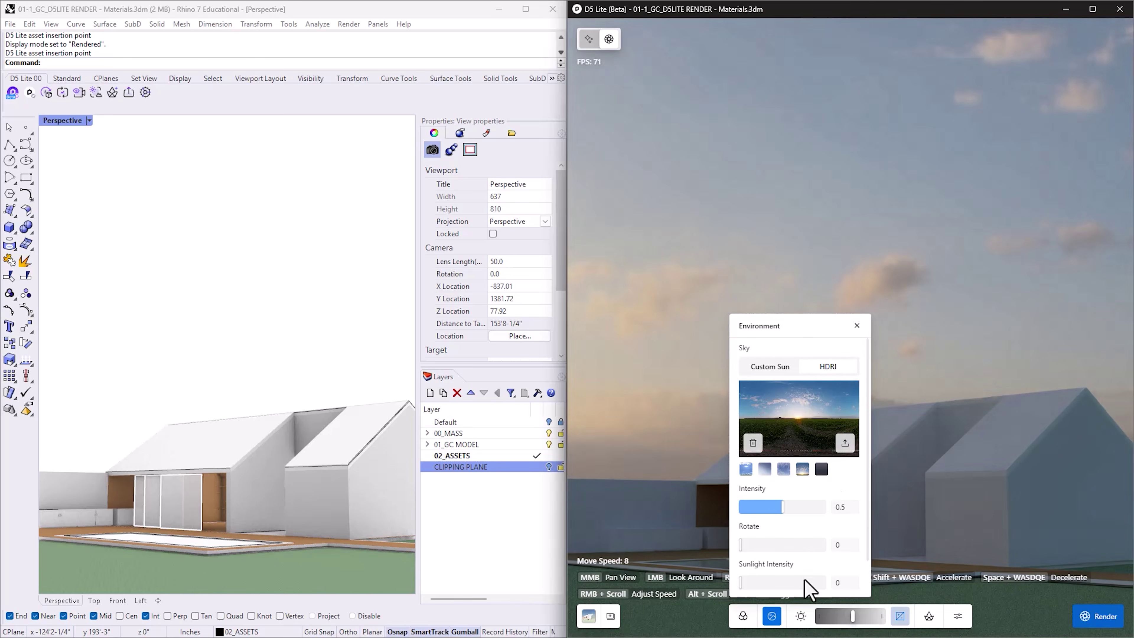
pyautogui.click(802, 617)
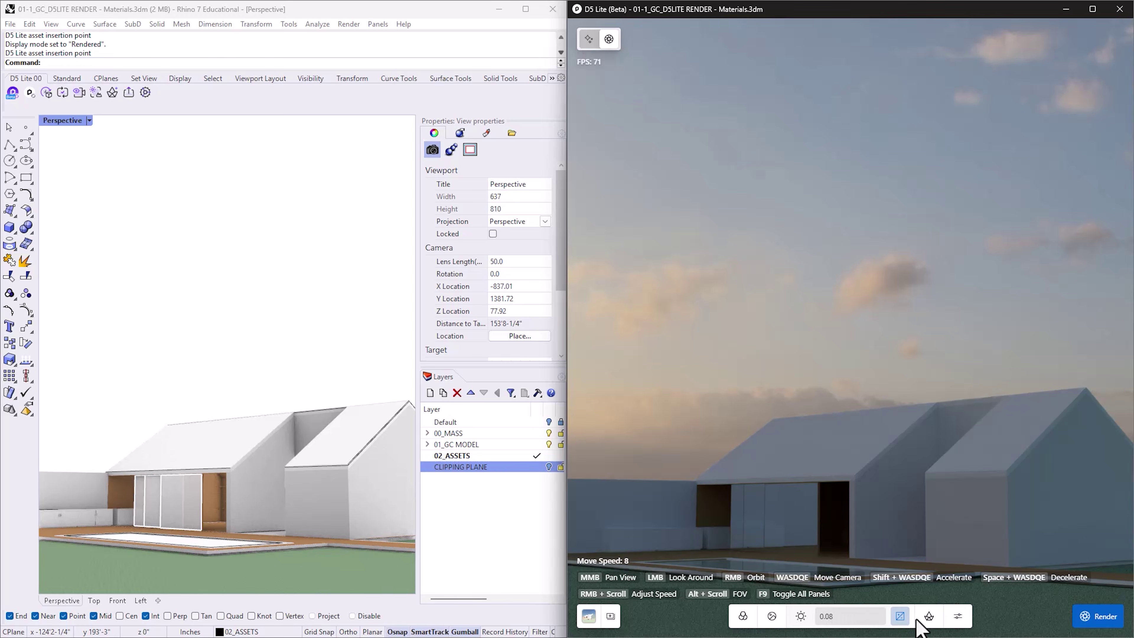
# Step: Open the asset library and browse the trees and plants in the Nature category
pyautogui.click(928, 619)
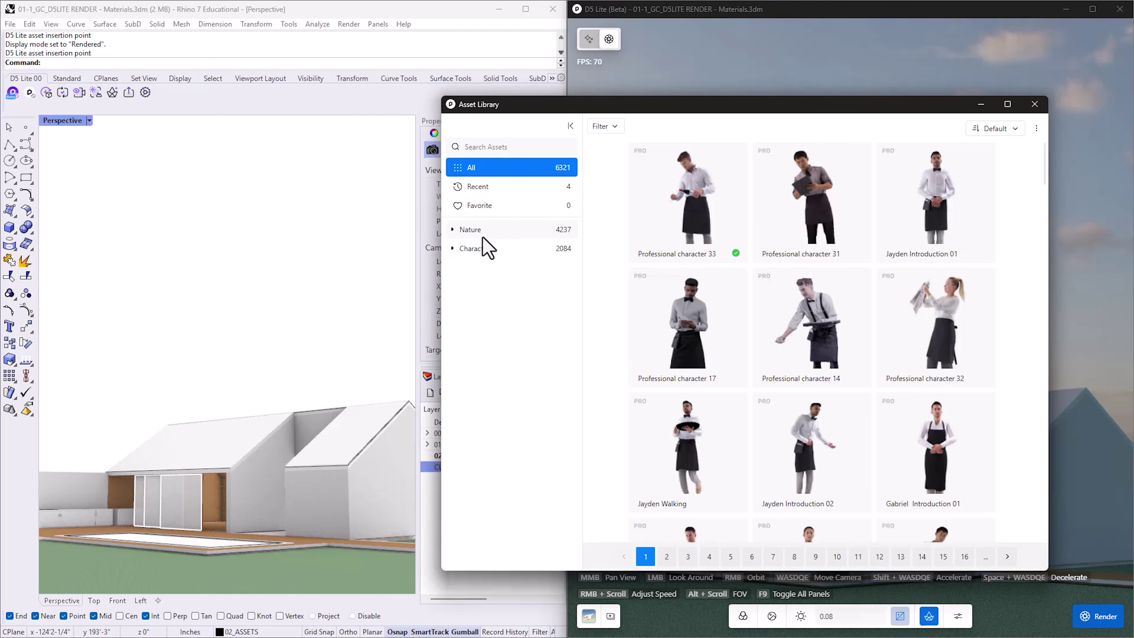
pyautogui.click(501, 232)
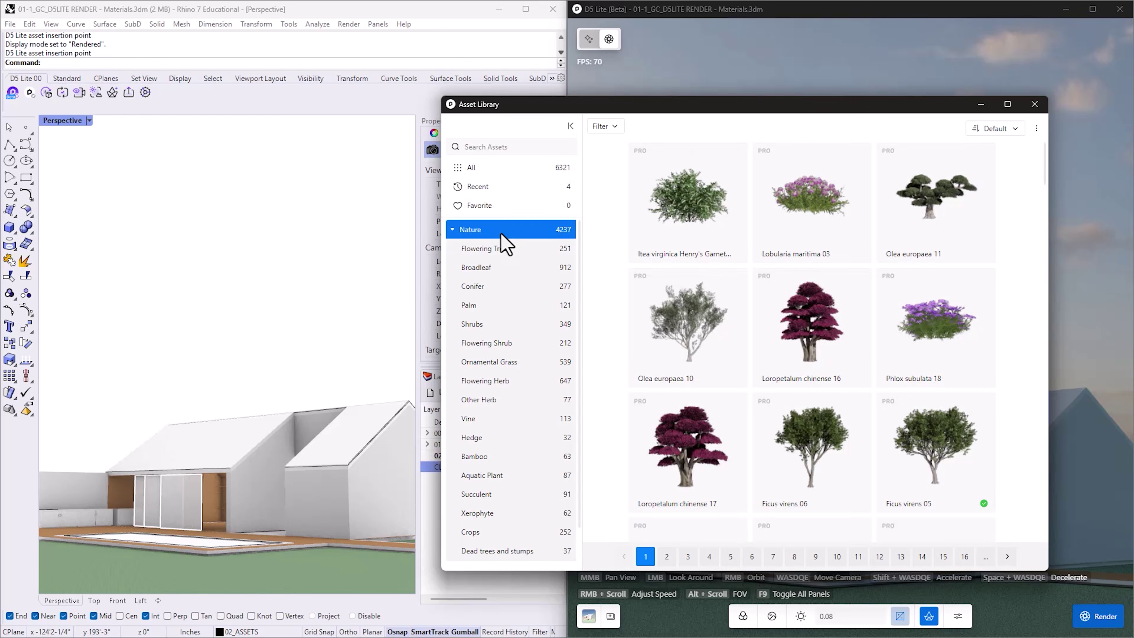
pyautogui.scroll(-5, 675, 513)
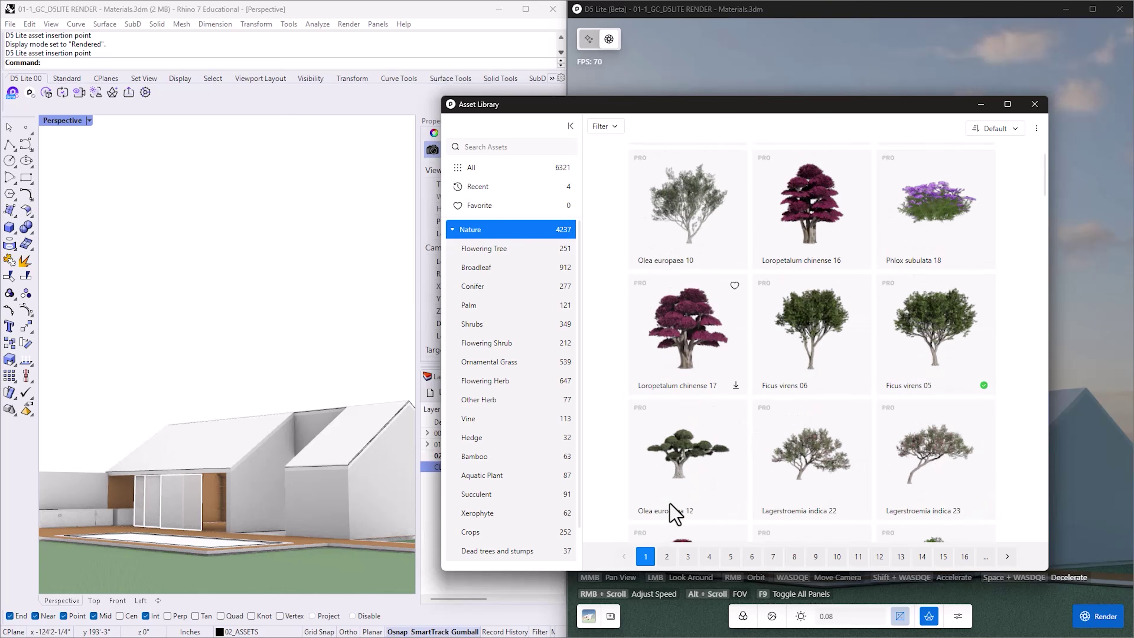
pyautogui.scroll(-8, 672, 514)
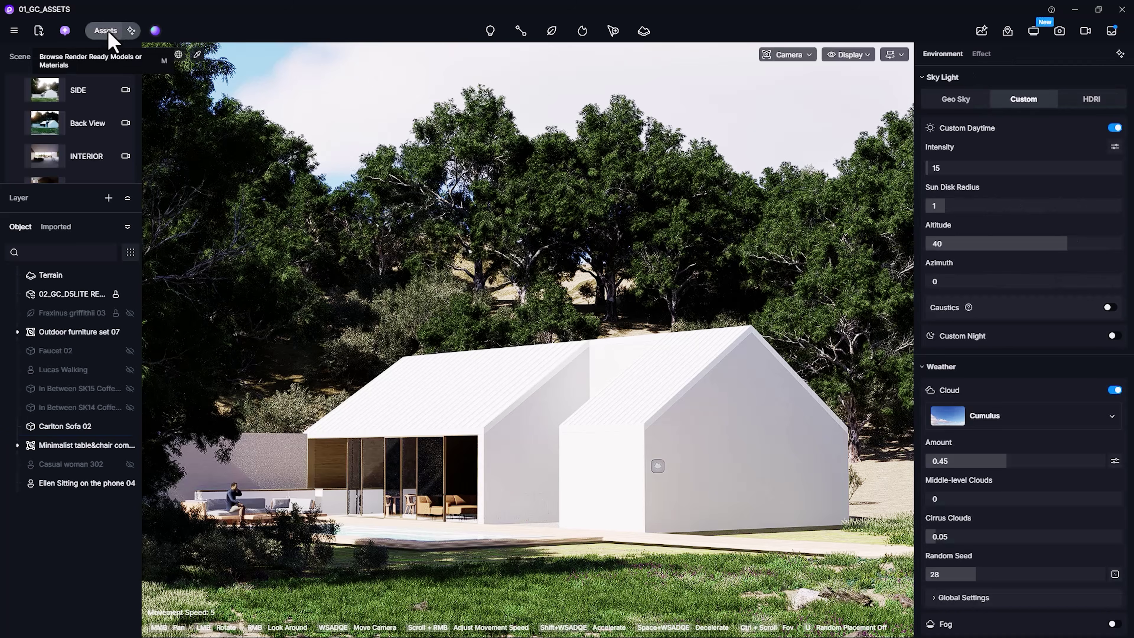
# Step: In D5 Render, place the Casual woman 302 character from the online Casual assets on the deck beside the house's recess
pyautogui.click(108, 31)
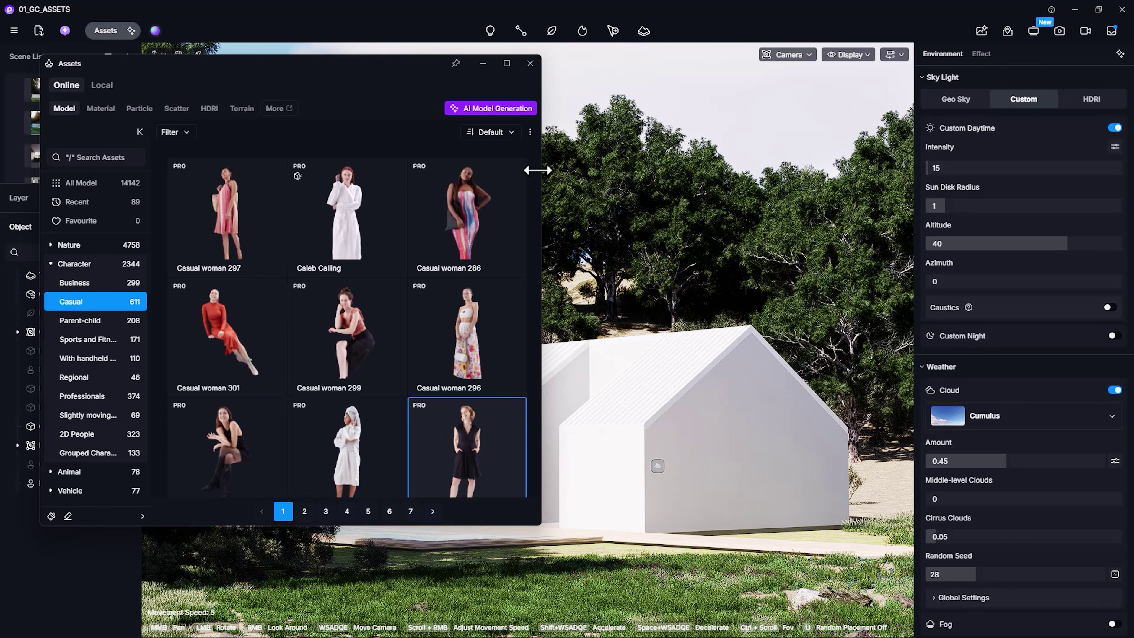
pyautogui.scroll(-5, 538, 197)
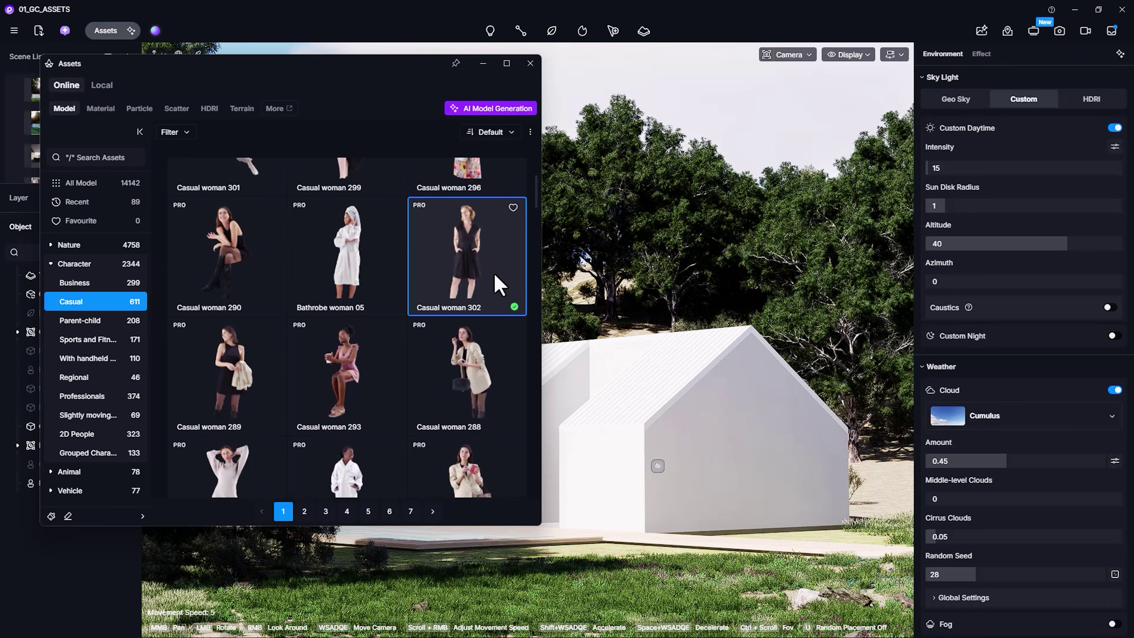
pyautogui.click(498, 306)
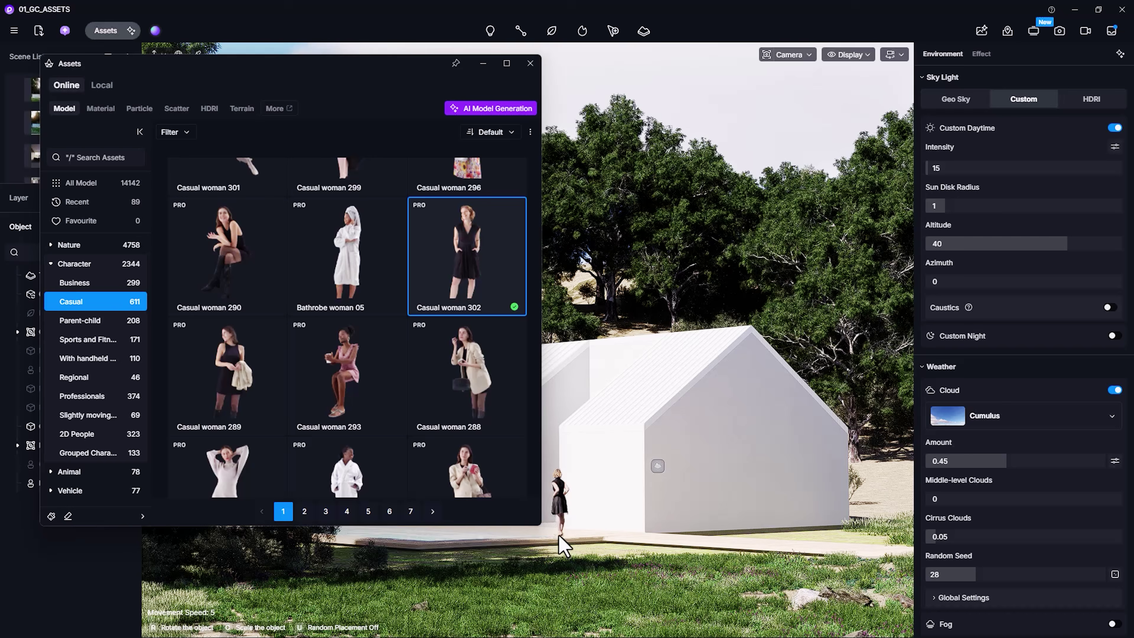
pyautogui.click(557, 536)
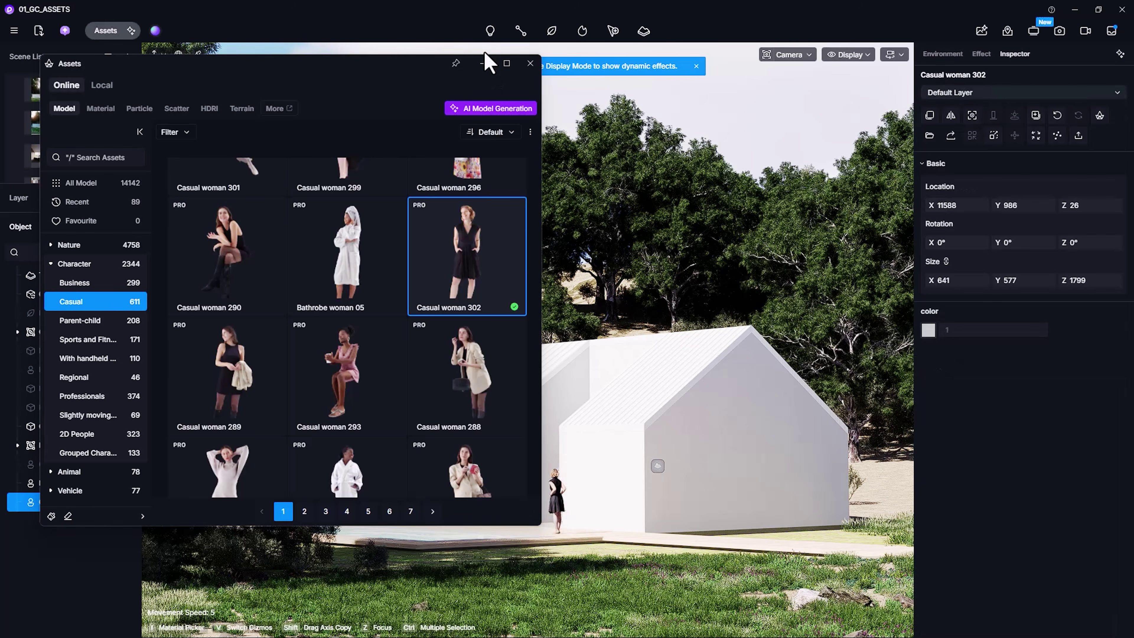
# Step: Minimise the asset library and shift the Casual woman 302 figure along the deck in front of the house
pyautogui.click(483, 64)
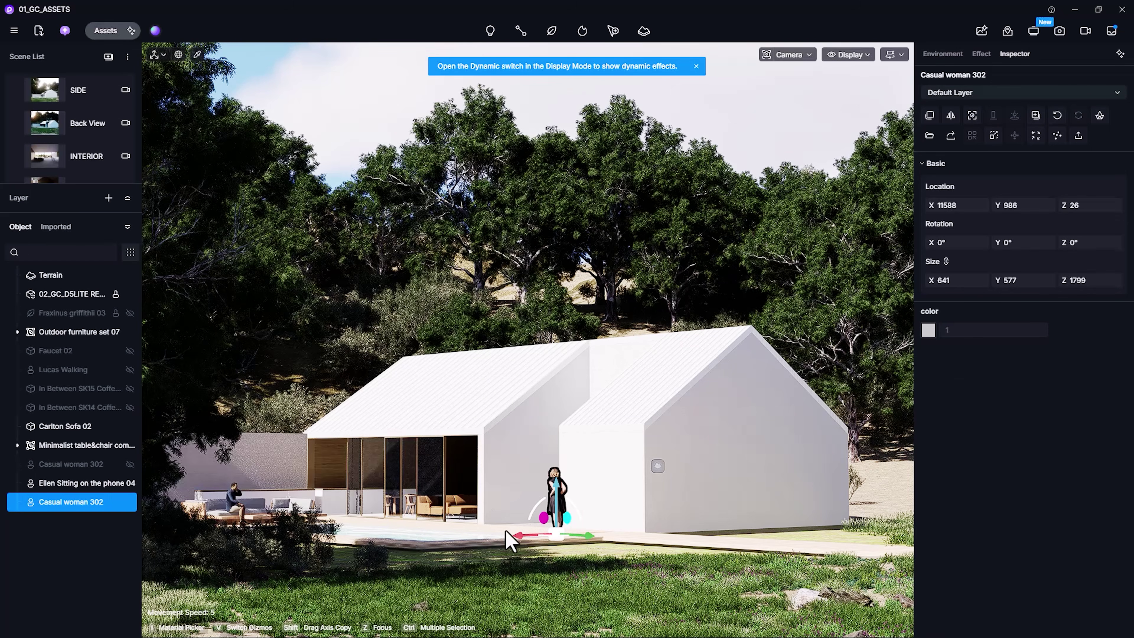
pyautogui.moveTo(511, 533); pyautogui.dragTo(544, 531)
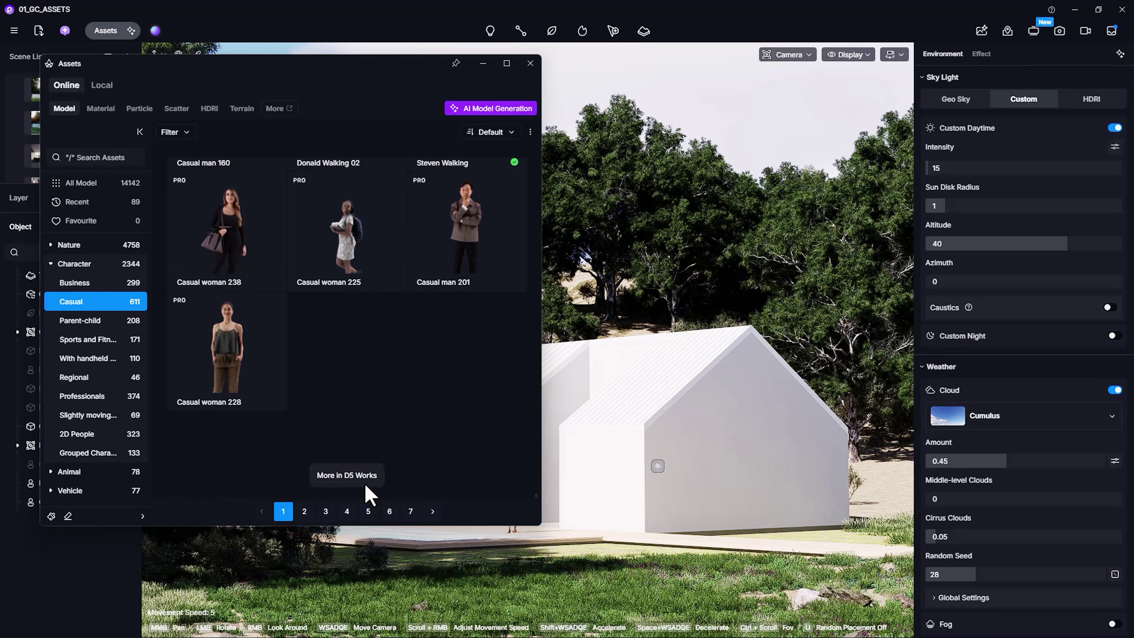
# Step: Open the D5 Works model library, show its Courtyard Landscapes category and review the available filter options
pyautogui.click(362, 483)
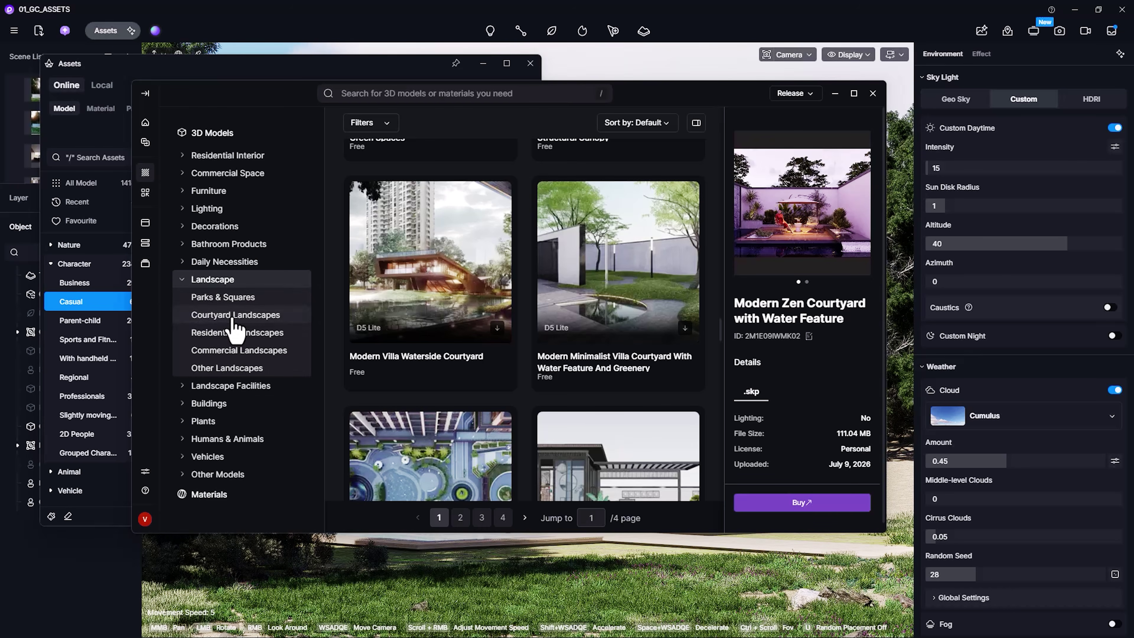
pyautogui.click(233, 318)
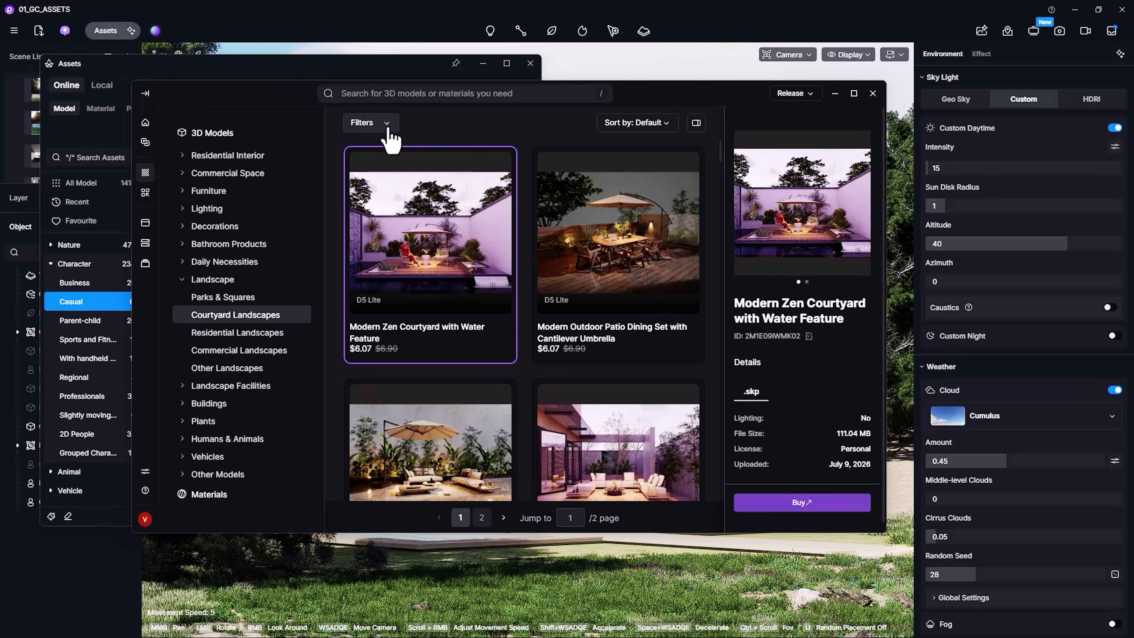
pyautogui.click(388, 130)
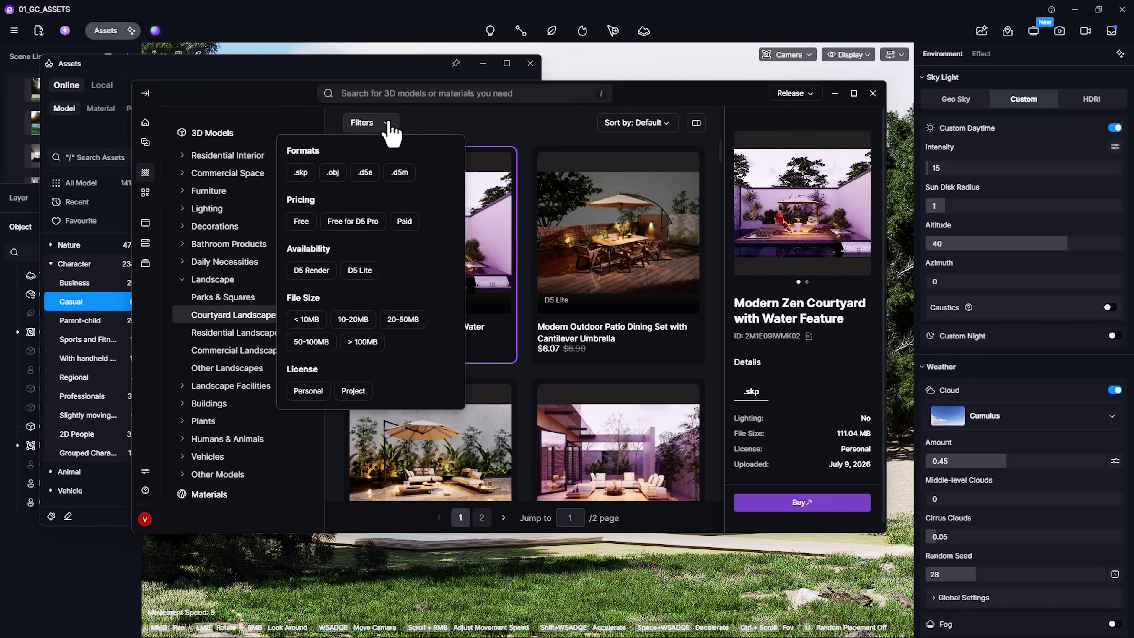
pyautogui.click(389, 128)
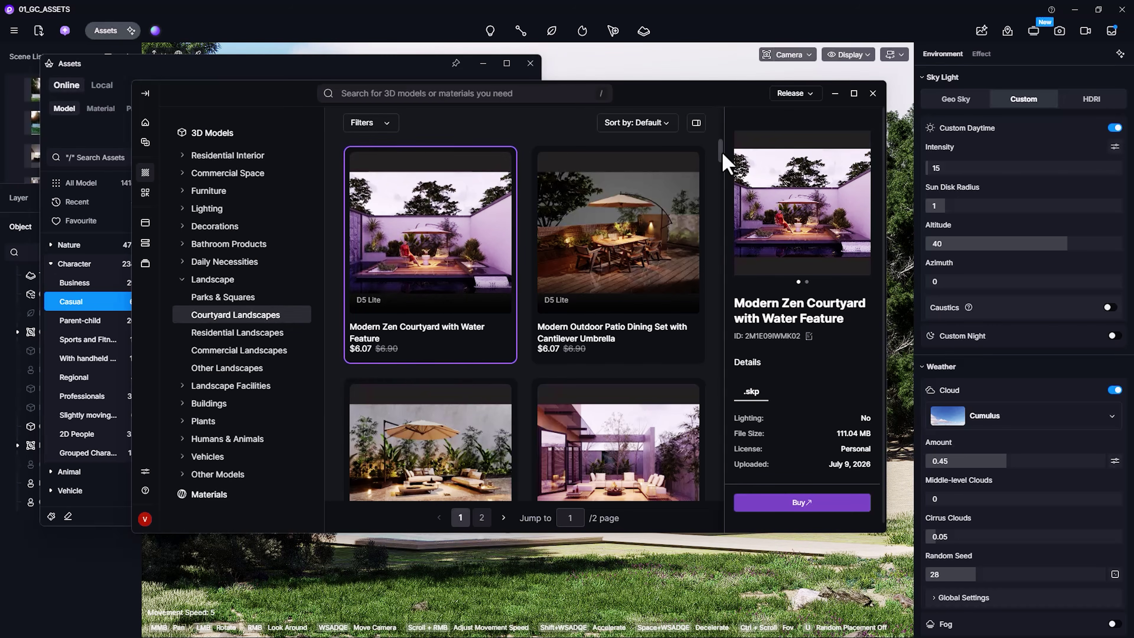
# Step: Browse the courtyard landscape models and view the details of the outdoor patio lounge sets with fire pit and cantilever umbrella
pyautogui.scroll(-5, 724, 154)
pyautogui.scroll(2, 724, 159)
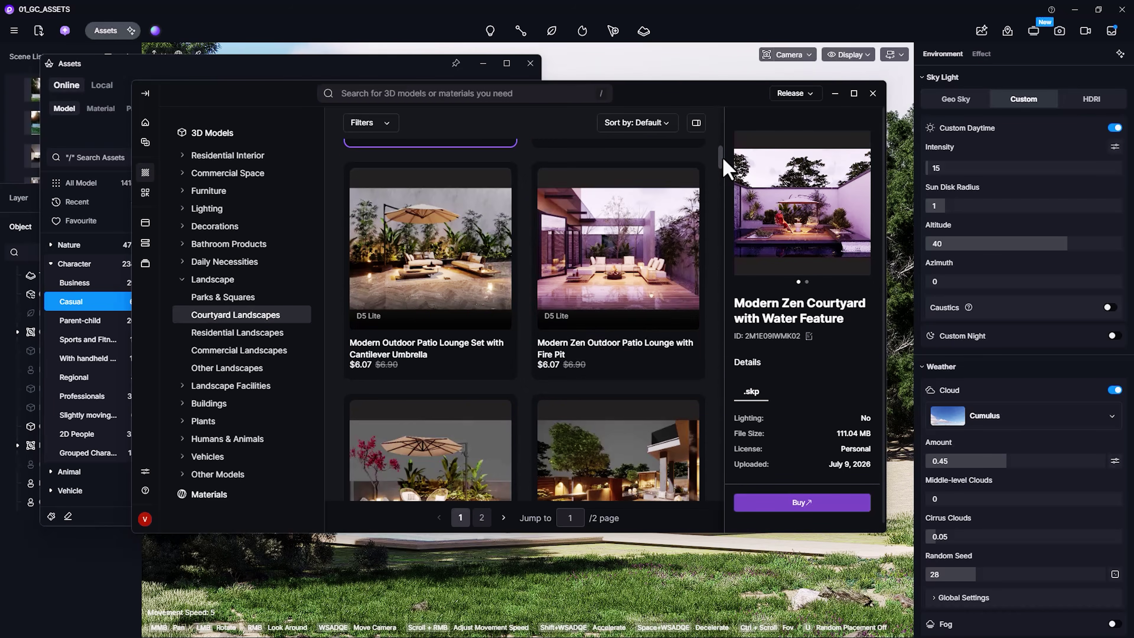
pyautogui.click(624, 331)
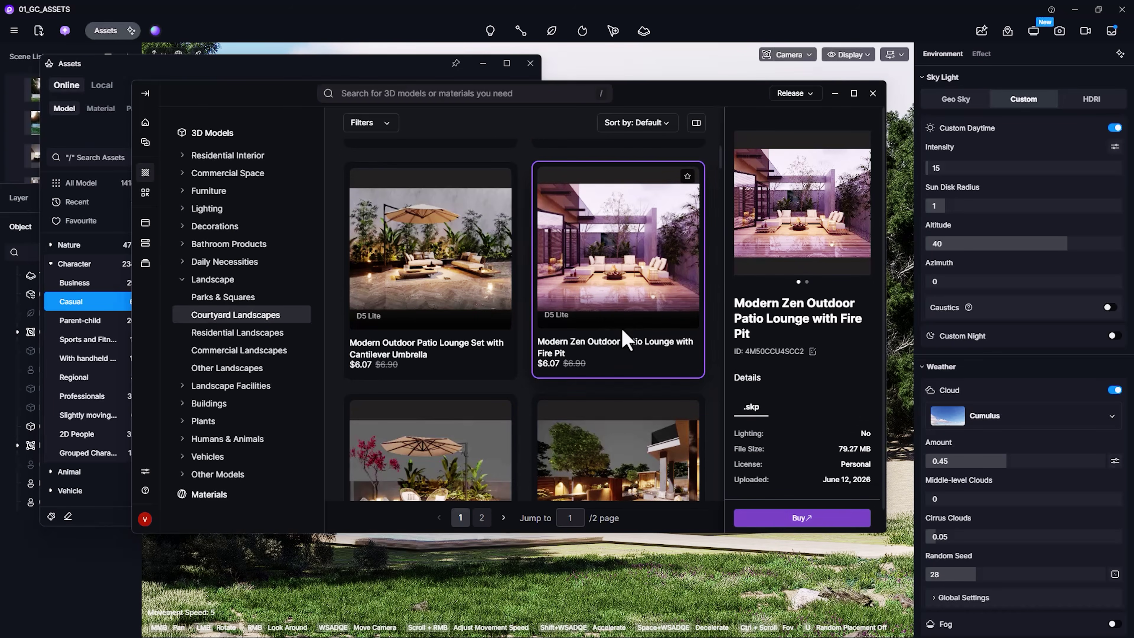
pyautogui.moveTo(464, 317)
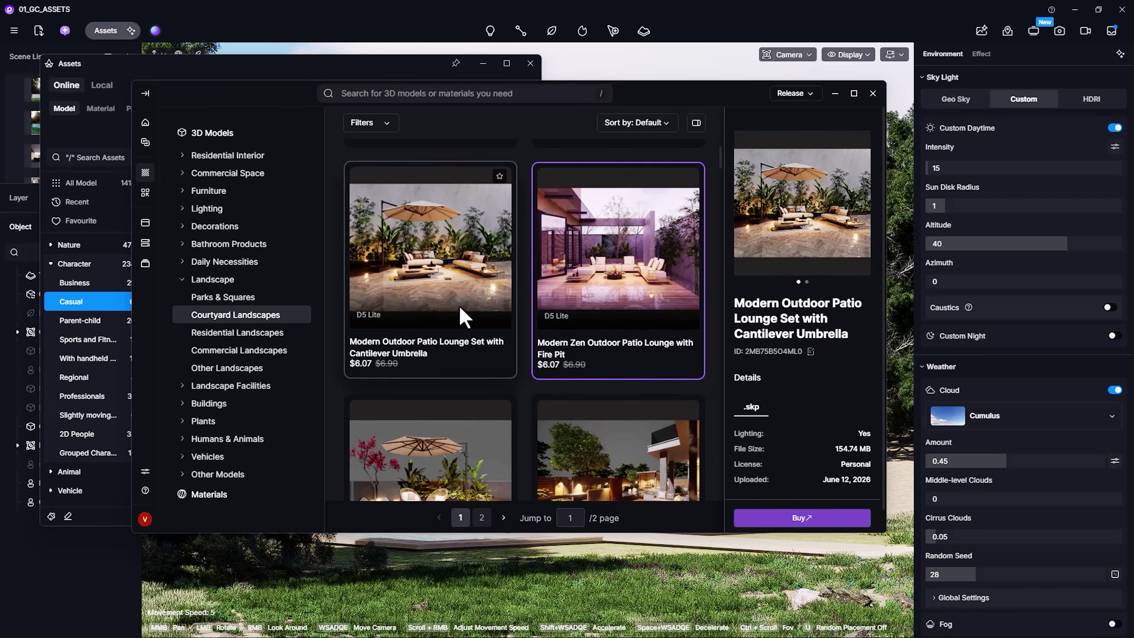
pyautogui.scroll(-5, 722, 173)
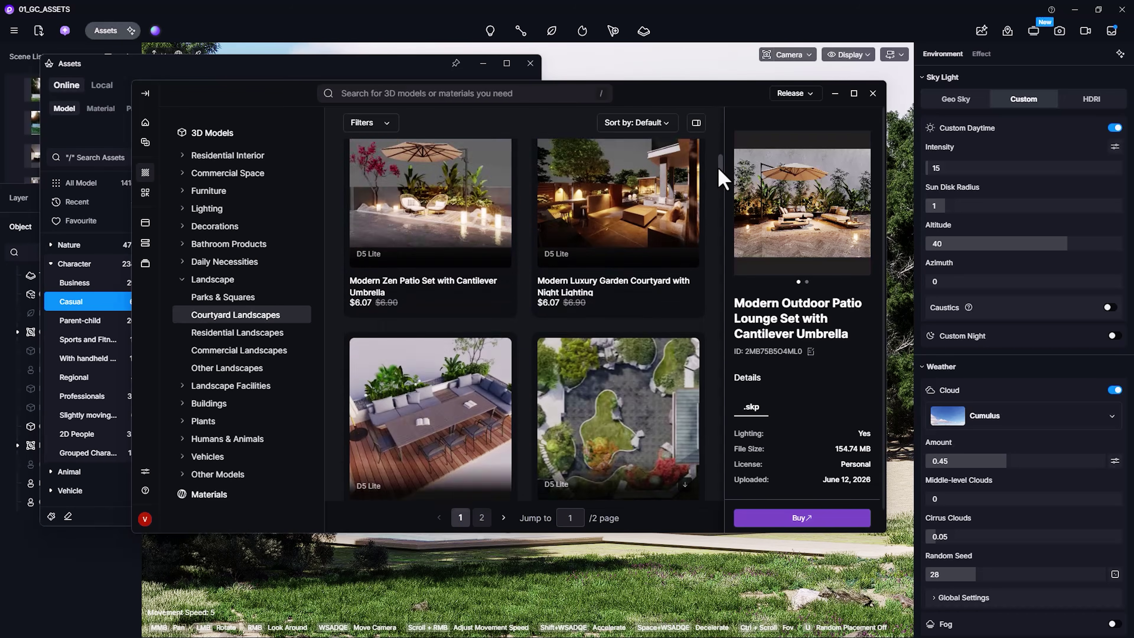
pyautogui.moveTo(720, 175); pyautogui.dragTo(716, 208)
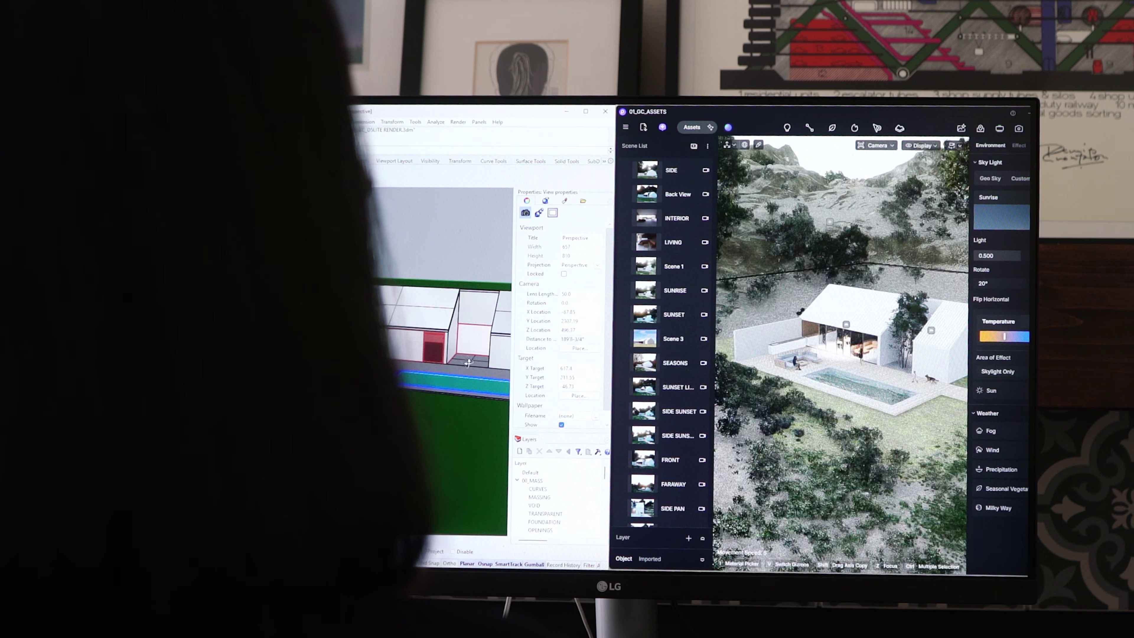
pyautogui.moveTo(410, 379); pyautogui.dragTo(433, 389, button='right')
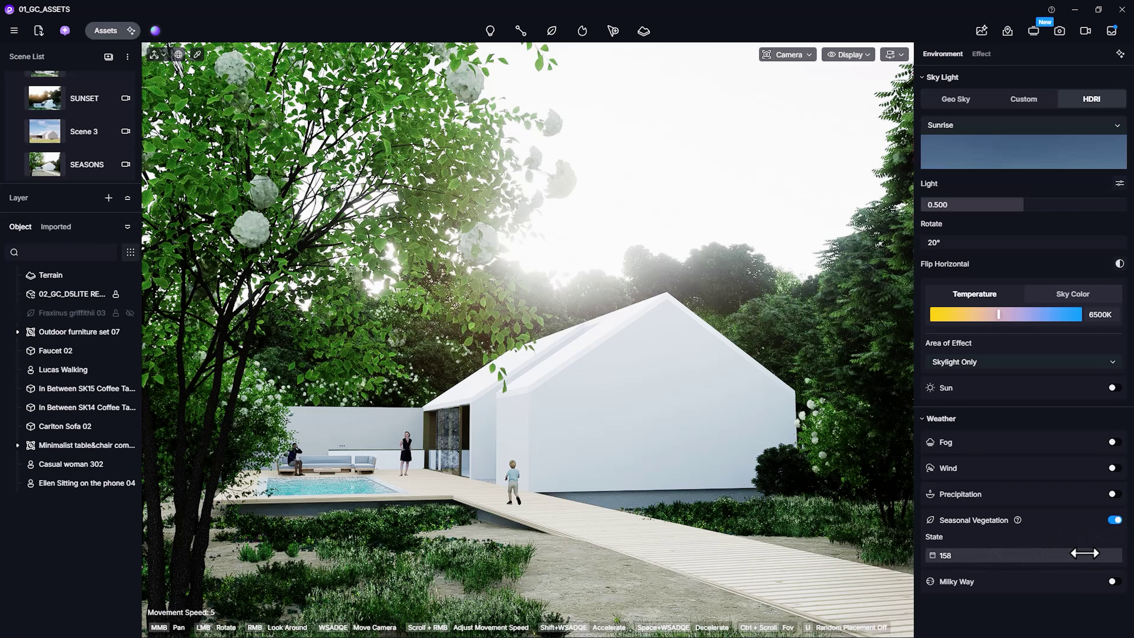
# Step: Vary the Seasonal Vegetation state to compare bare, green and autumn foliage around the house, finishing at 337
pyautogui.moveTo(1112, 557); pyautogui.dragTo(1070, 556)
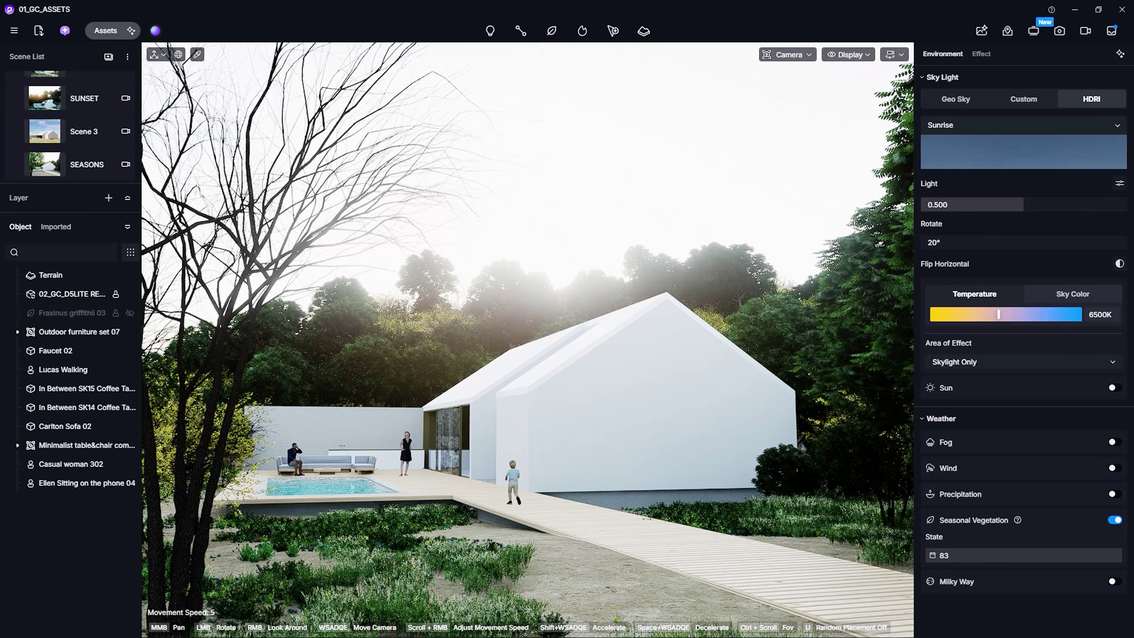
pyautogui.moveTo(1068, 556); pyautogui.dragTo(1066, 556)
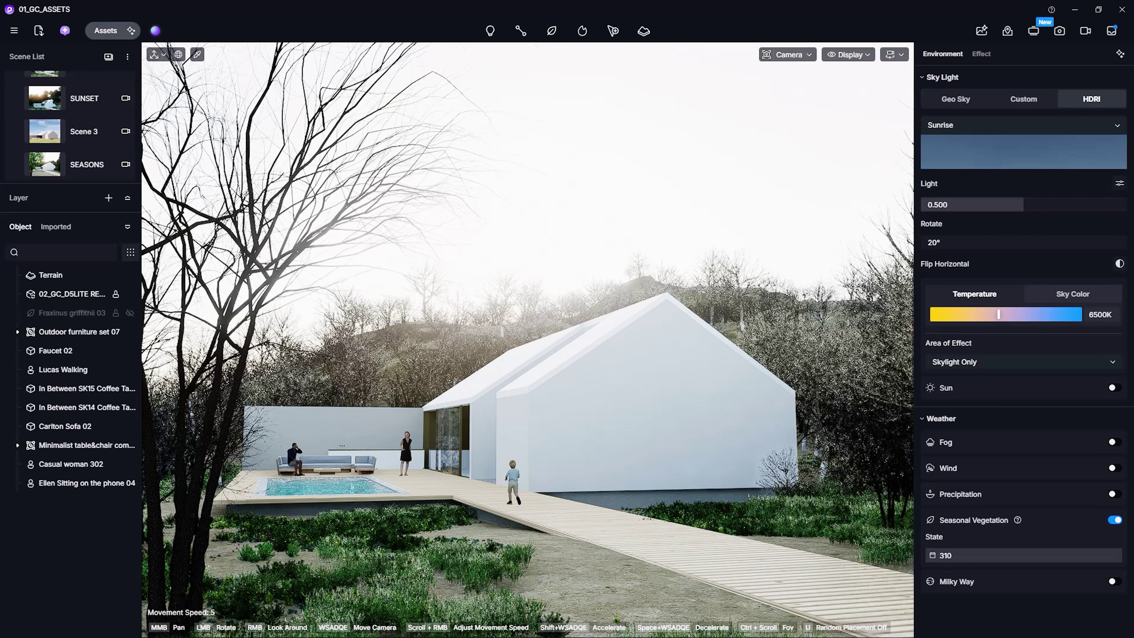
pyautogui.moveTo(1065, 556); pyautogui.dragTo(1064, 556)
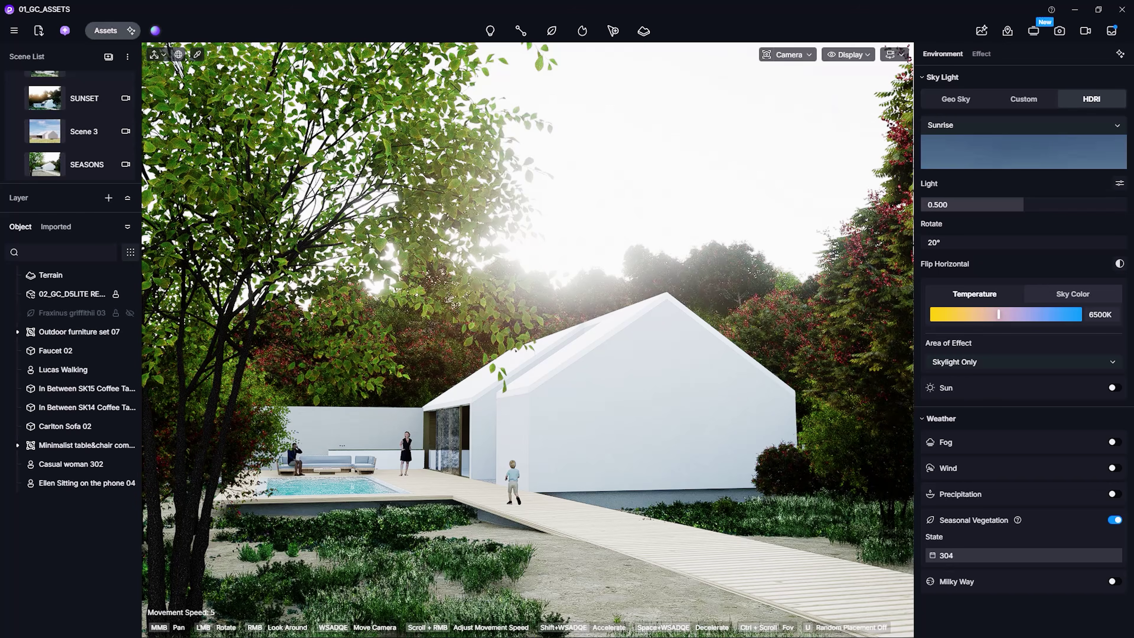
pyautogui.moveTo(1064, 556); pyautogui.dragTo(1066, 556)
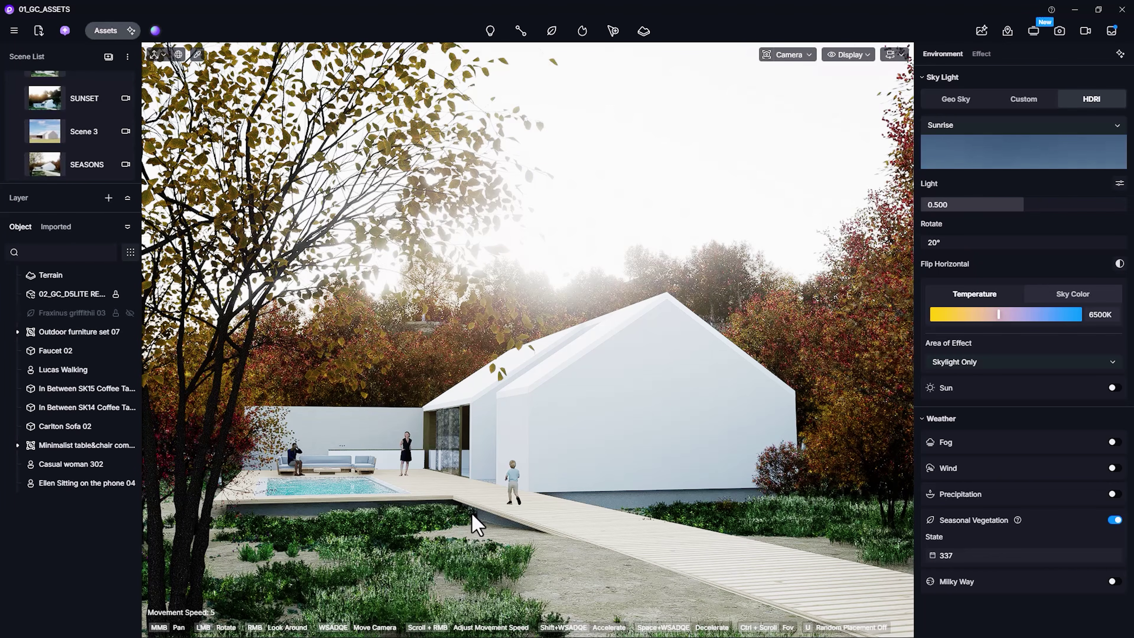
pyautogui.moveTo(497, 369); pyautogui.dragTo(449, 414, button='middle')
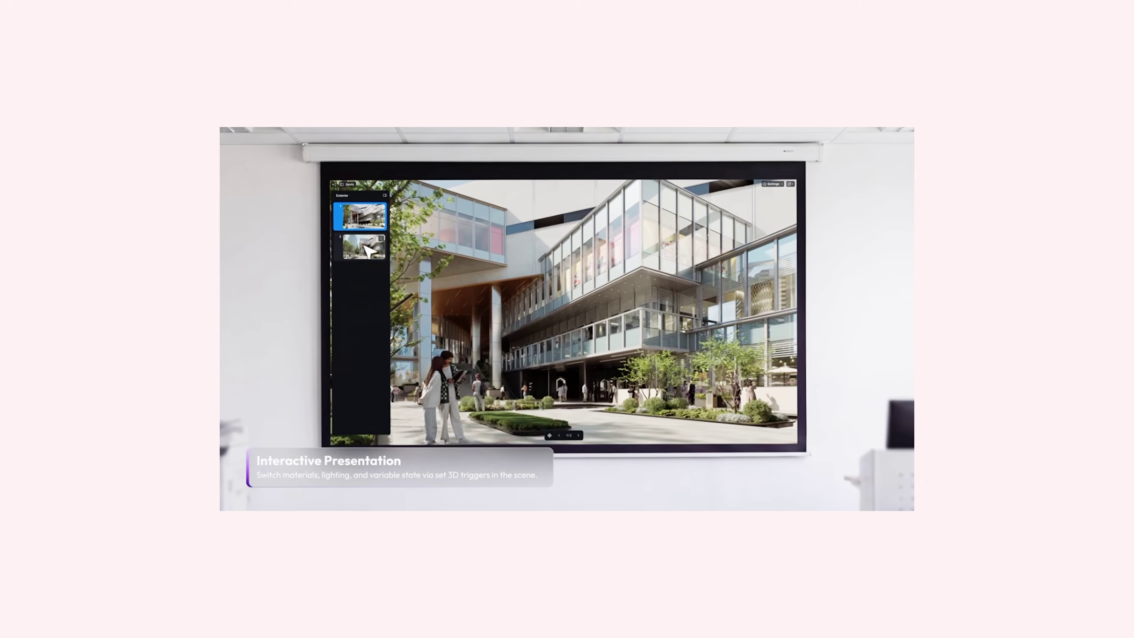
pyautogui.click(366, 248)
pyautogui.click(415, 210)
pyautogui.click(457, 235)
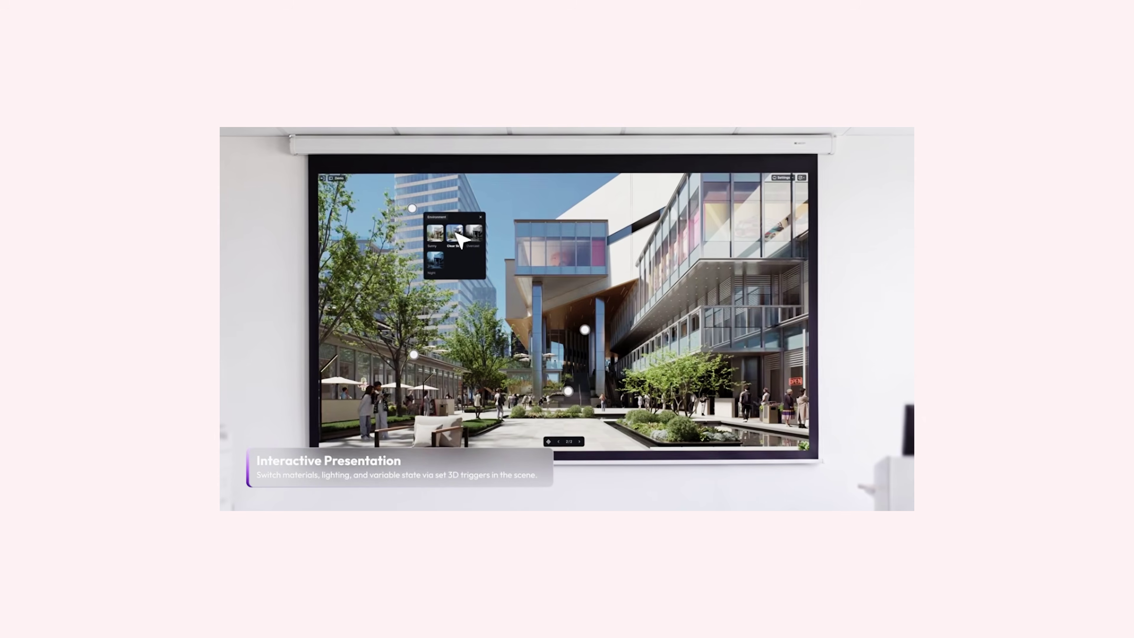
pyautogui.click(475, 235)
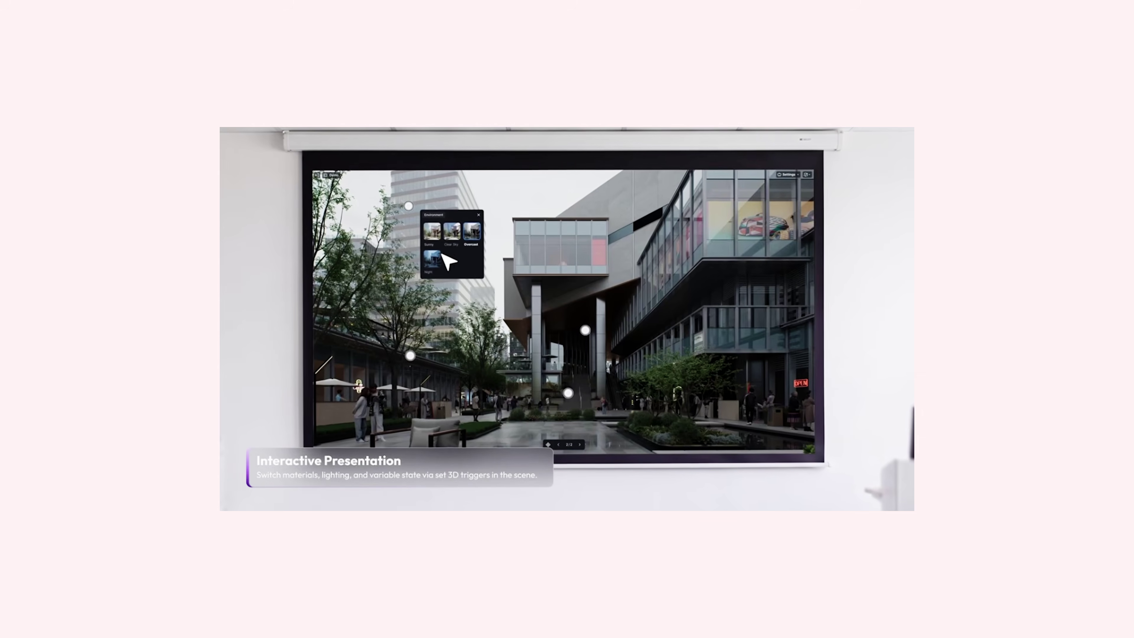
pyautogui.click(433, 259)
pyautogui.click(586, 331)
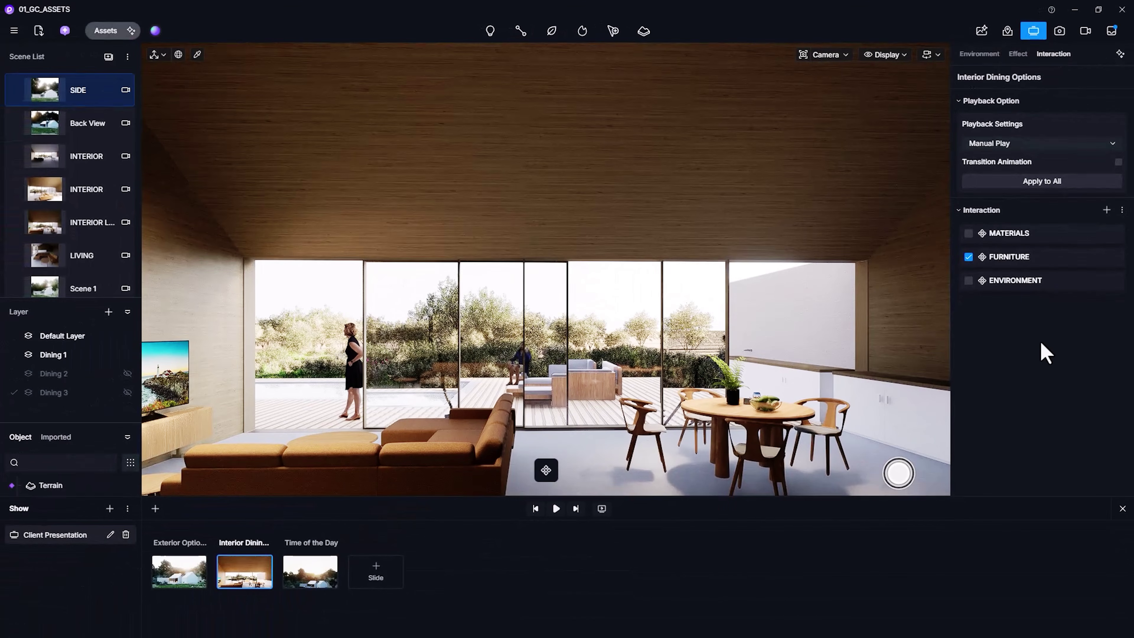
# Step: Play the Client Presentation and switch the house exterior to material Option 2 and Option 3 on the first slide
pyautogui.click(601, 509)
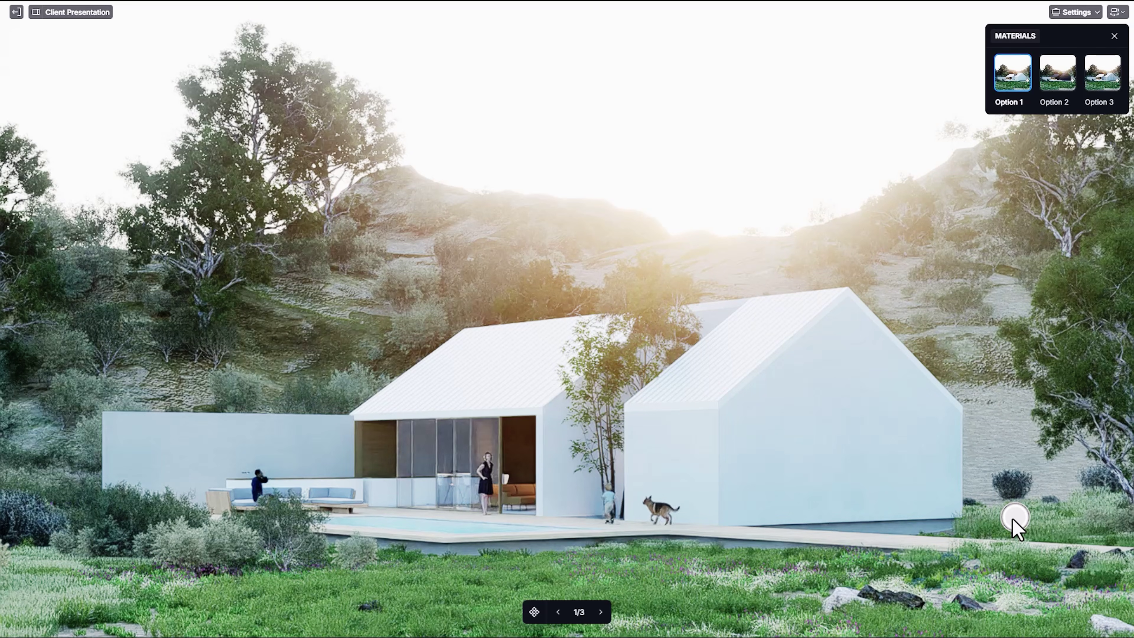
pyautogui.press('2')
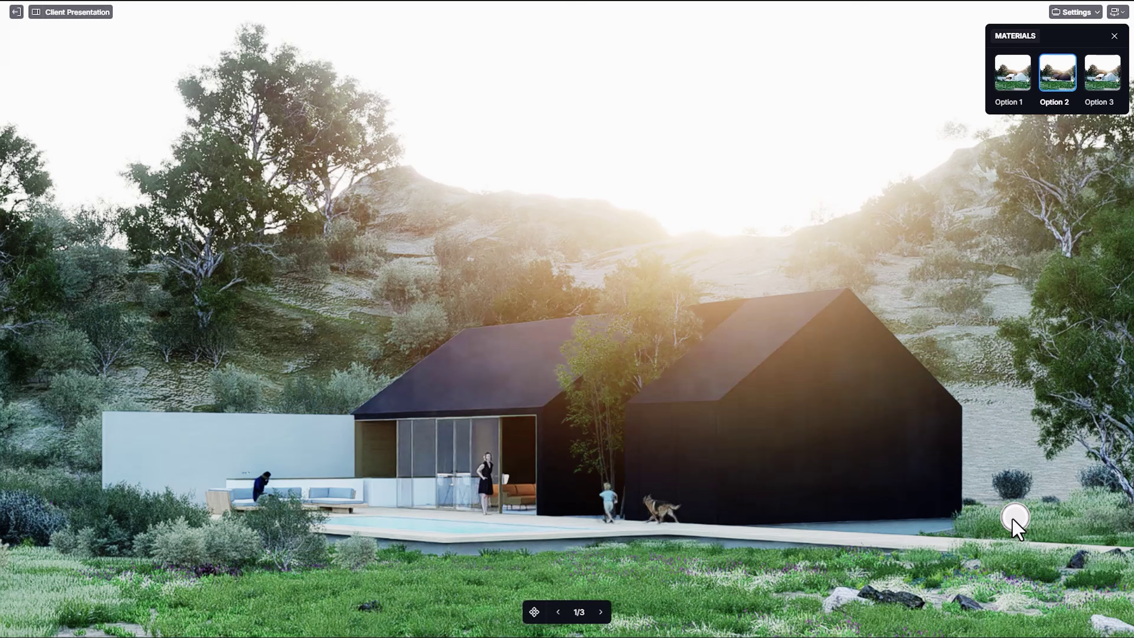
pyautogui.press('3')
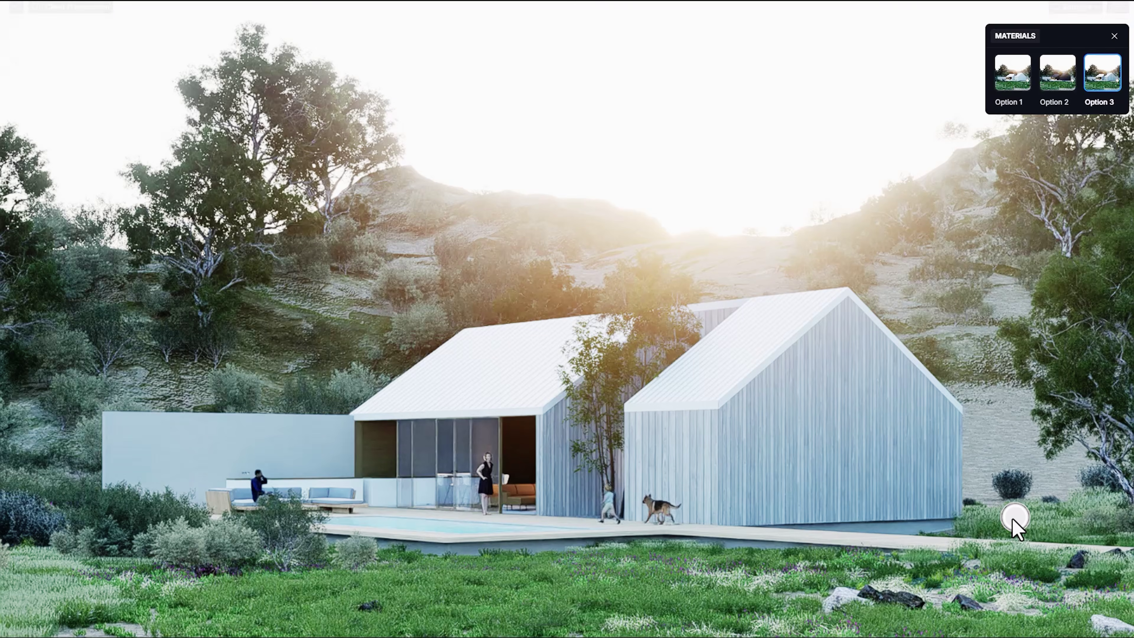
# Step: Advance the presentation to compare the interior slide's dining furniture options and the last slide's environment State 2 and State 3
pyautogui.press('Right')
pyautogui.press('3')
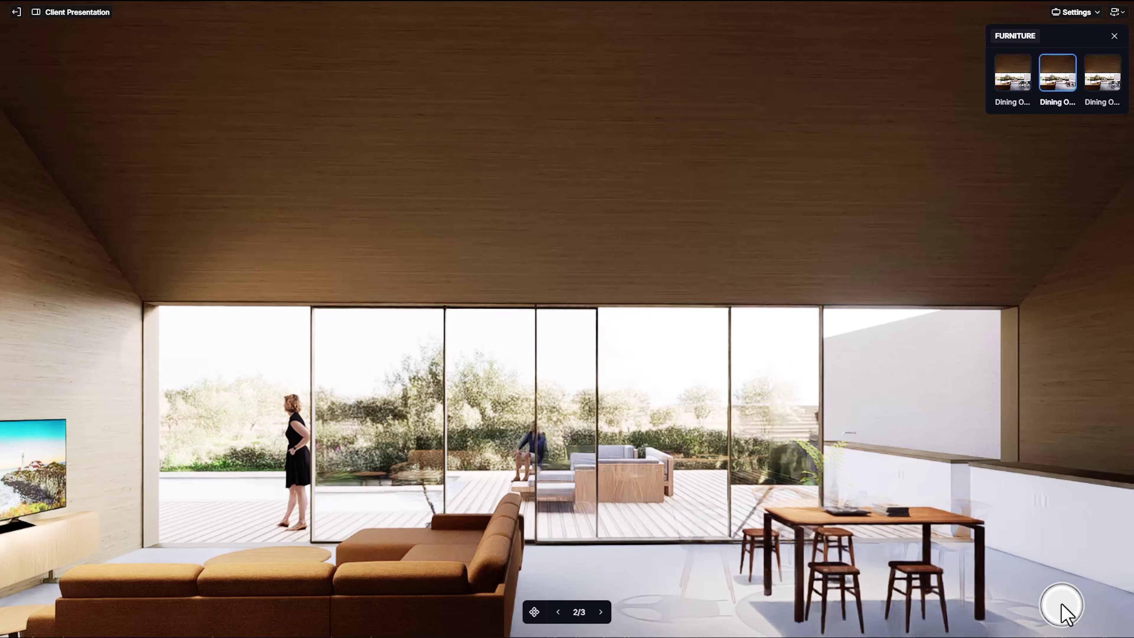
pyautogui.click(601, 613)
pyautogui.press('2')
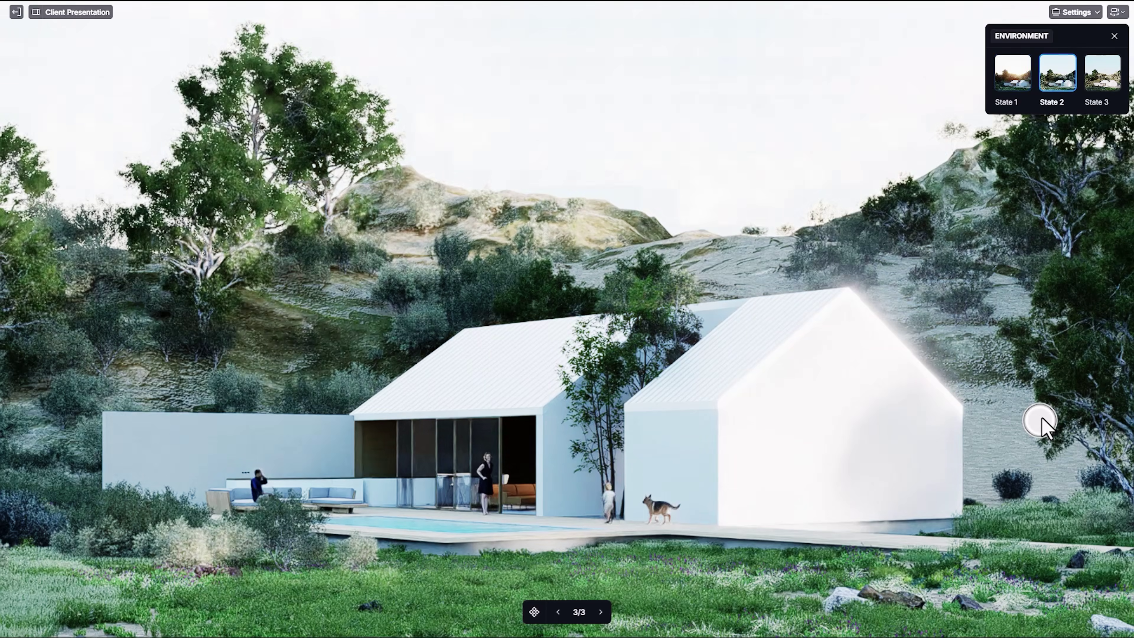
pyautogui.press('3')
pyautogui.press('Right')
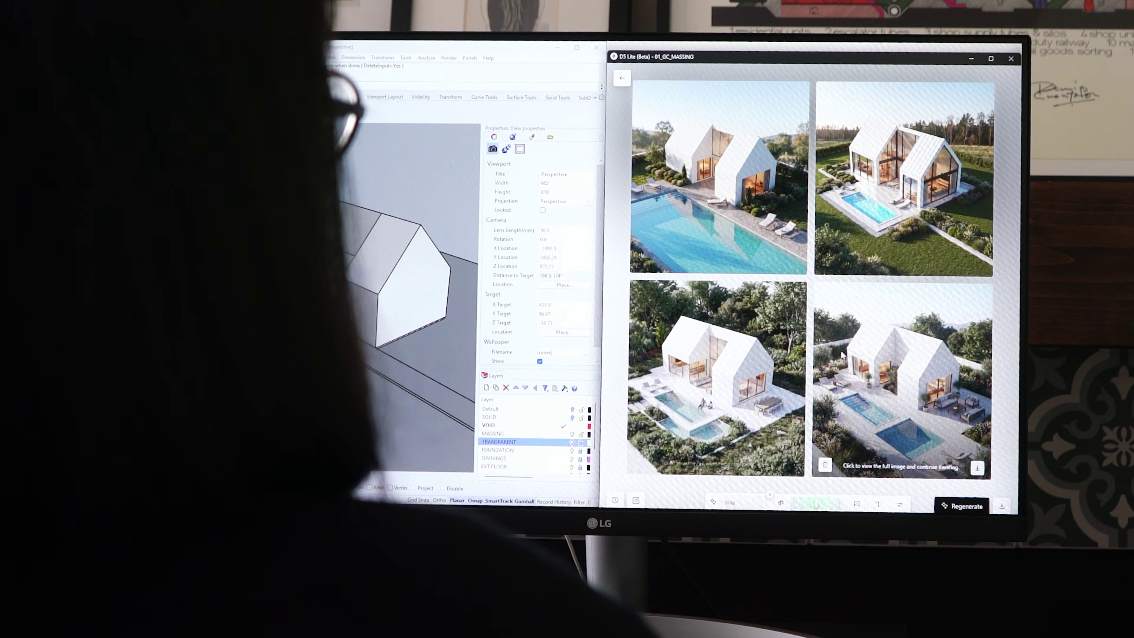
pyautogui.click(774, 369)
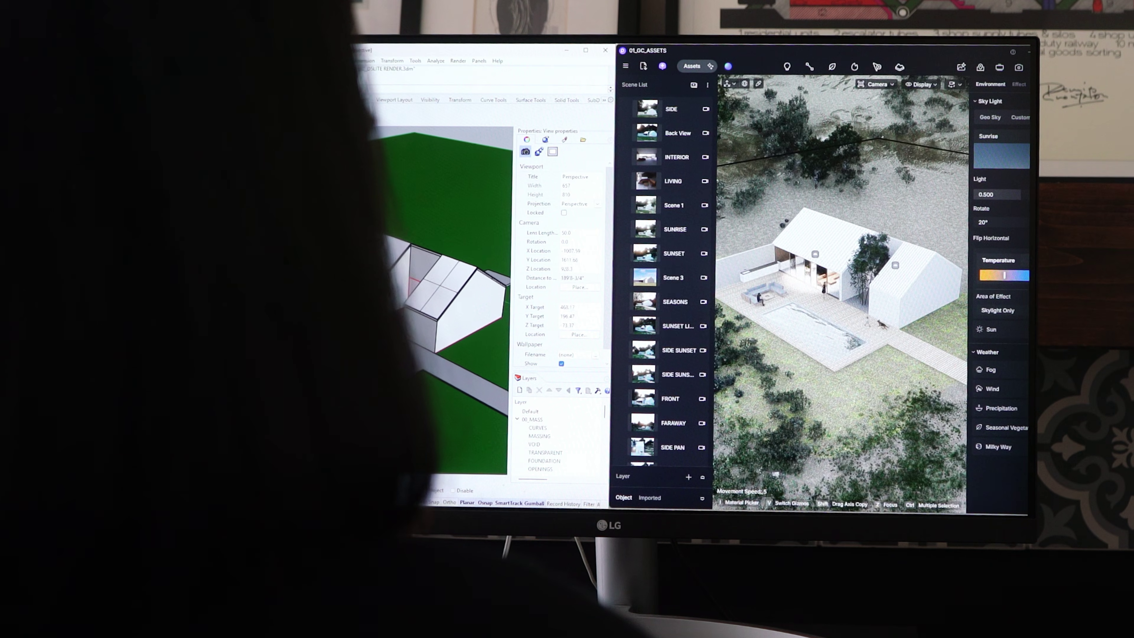
pyautogui.click(692, 66)
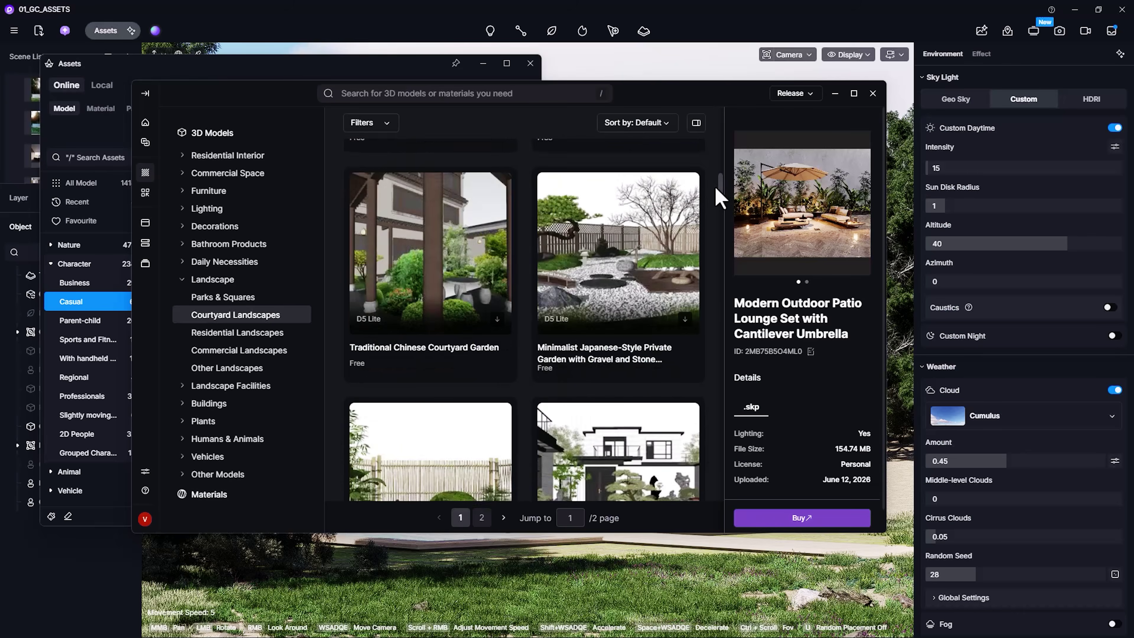
pyautogui.scroll(-5, 717, 201)
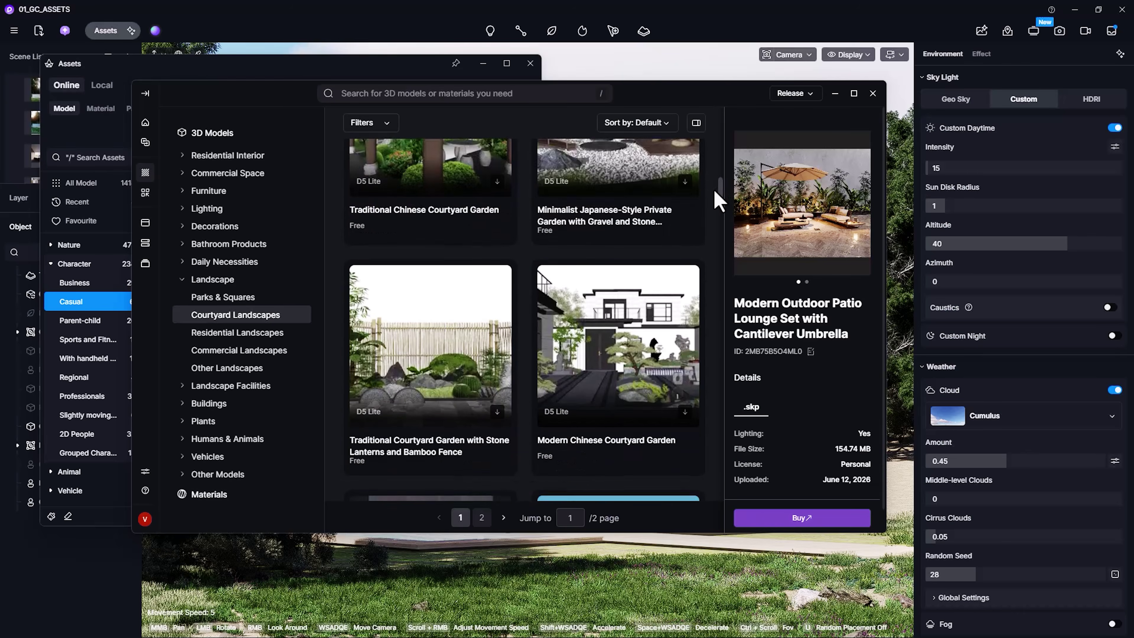
pyautogui.scroll(-5, 717, 207)
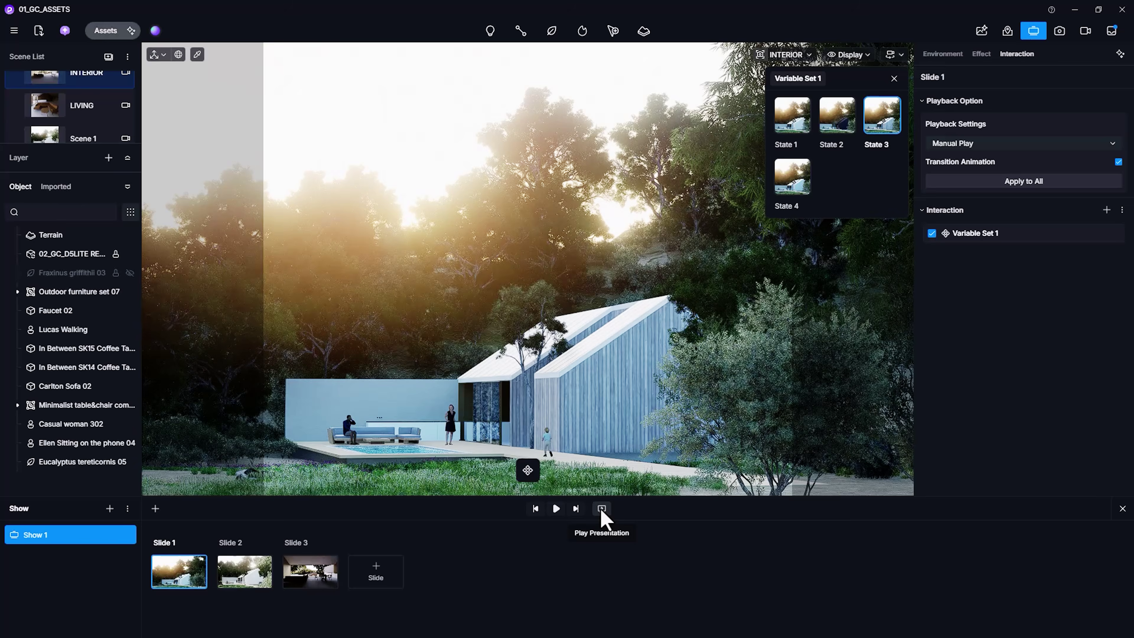
# Step: Play the Show 1 presentation from Slide 1
pyautogui.click(601, 509)
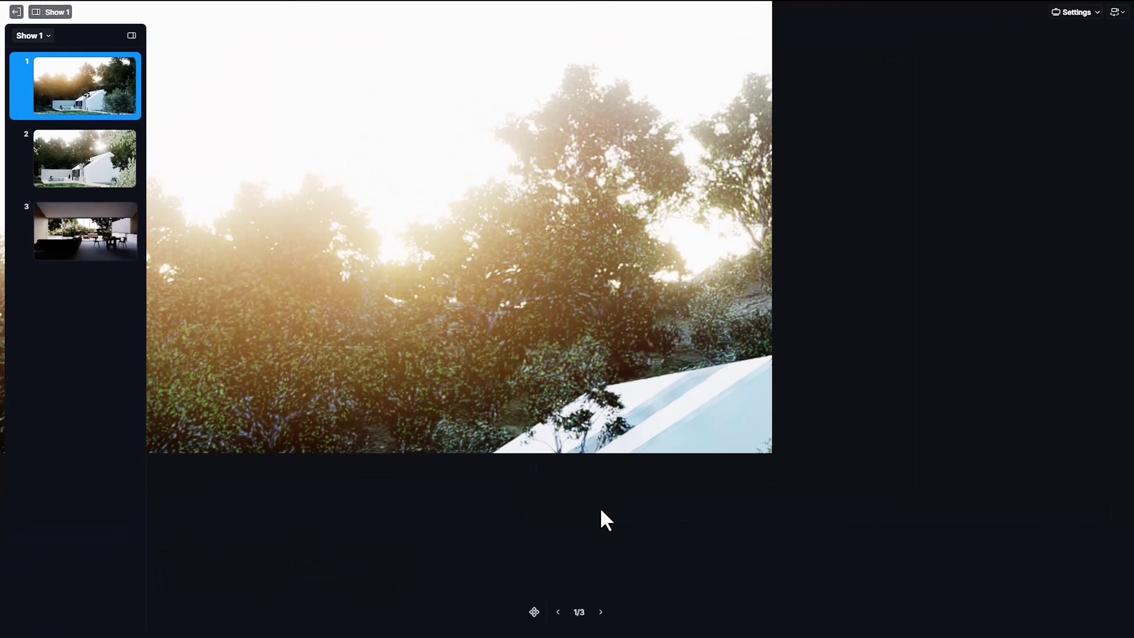